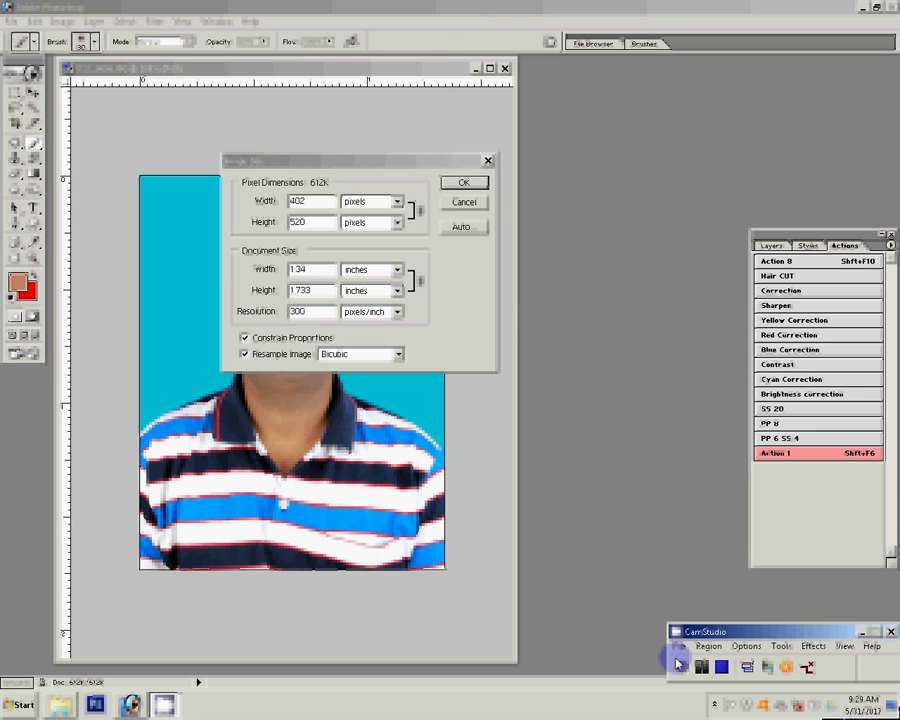
Lower the portrait photo's resolution to 180 pixels/inch in Image Size
{"action": "double_click", "coordinate": [298, 313]}
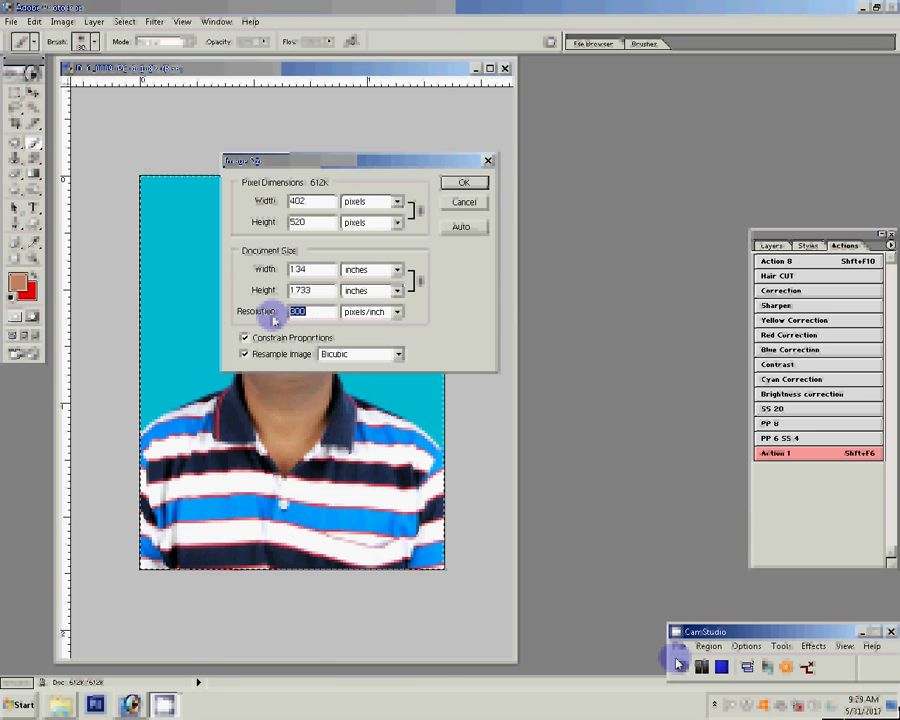
{"action": "type", "text": "180"}
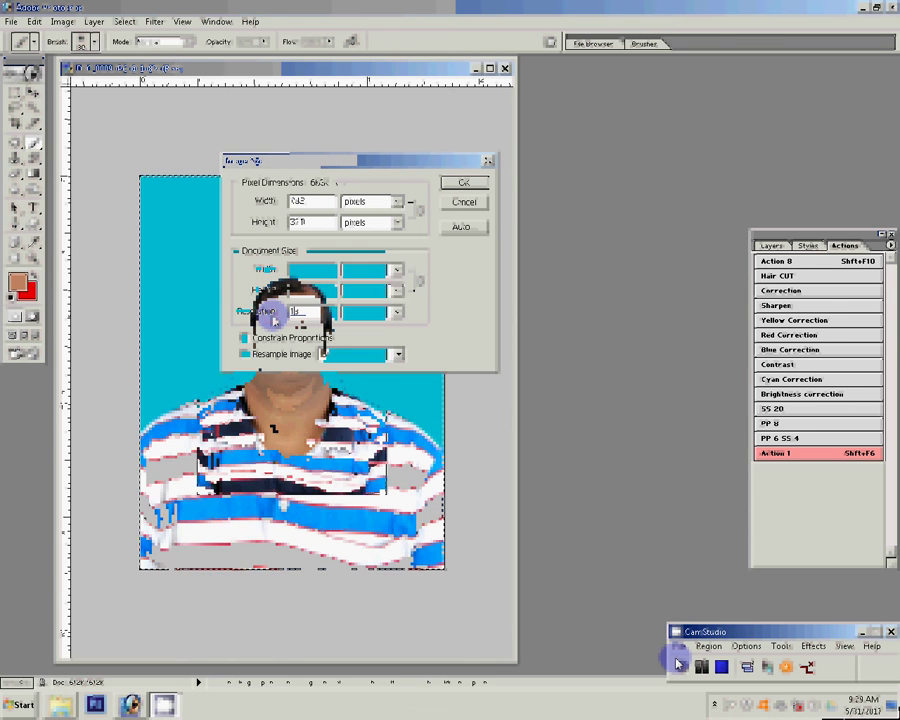
{"action": "key", "text": "Return"}
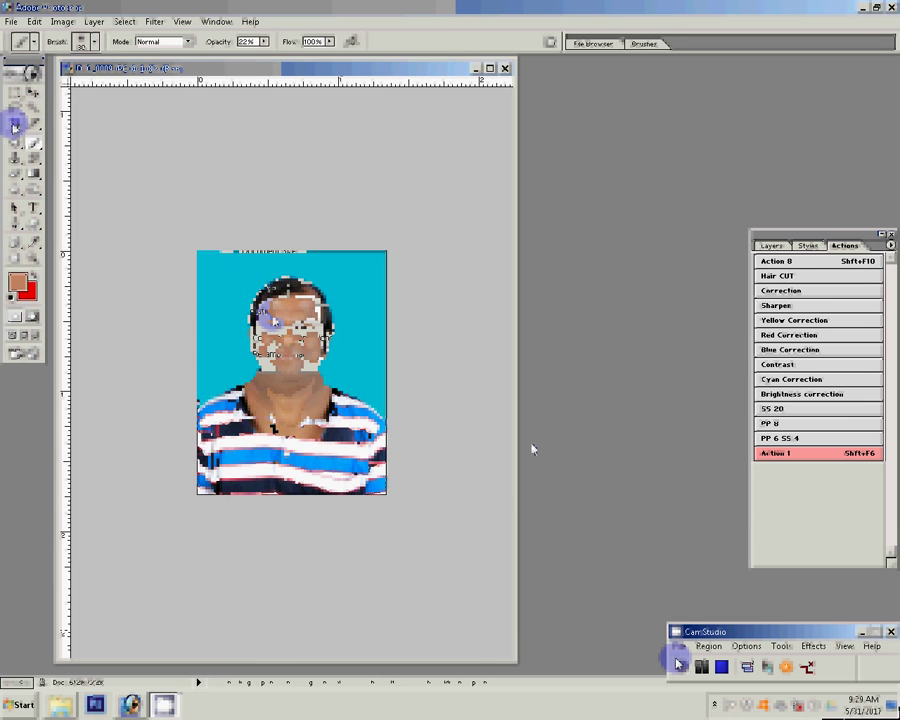
Draw a crop box, cancel it so the photo stays whole, and switch to the Move tool
{"action": "left_click", "coordinate": [14, 123]}
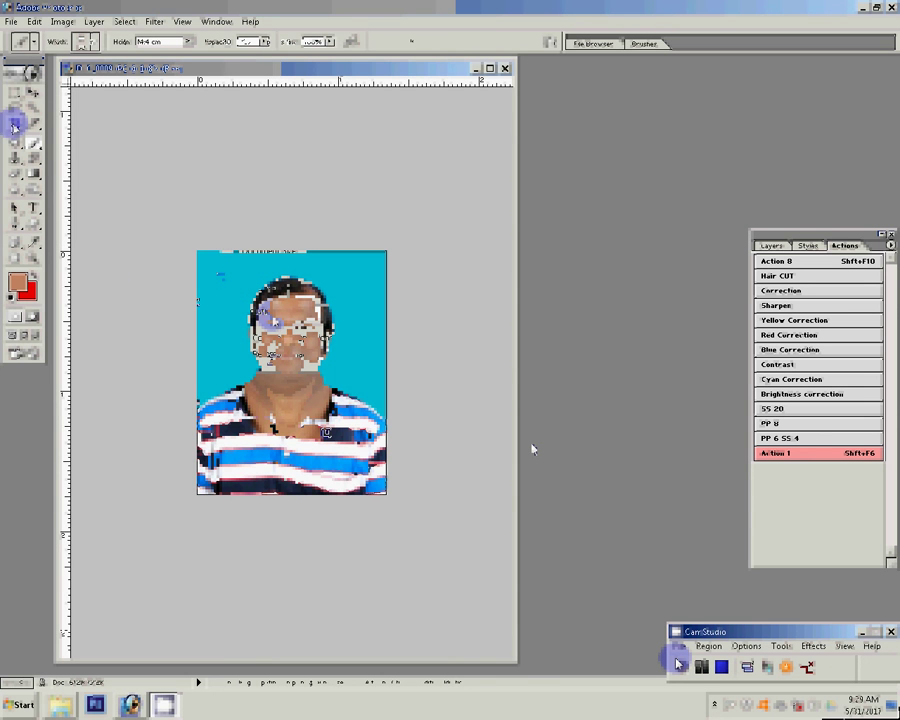
{"action": "left_click_drag", "start_coordinate": [213, 268], "coordinate": [328, 380]}
{"action": "left_click", "coordinate": [538, 42]}
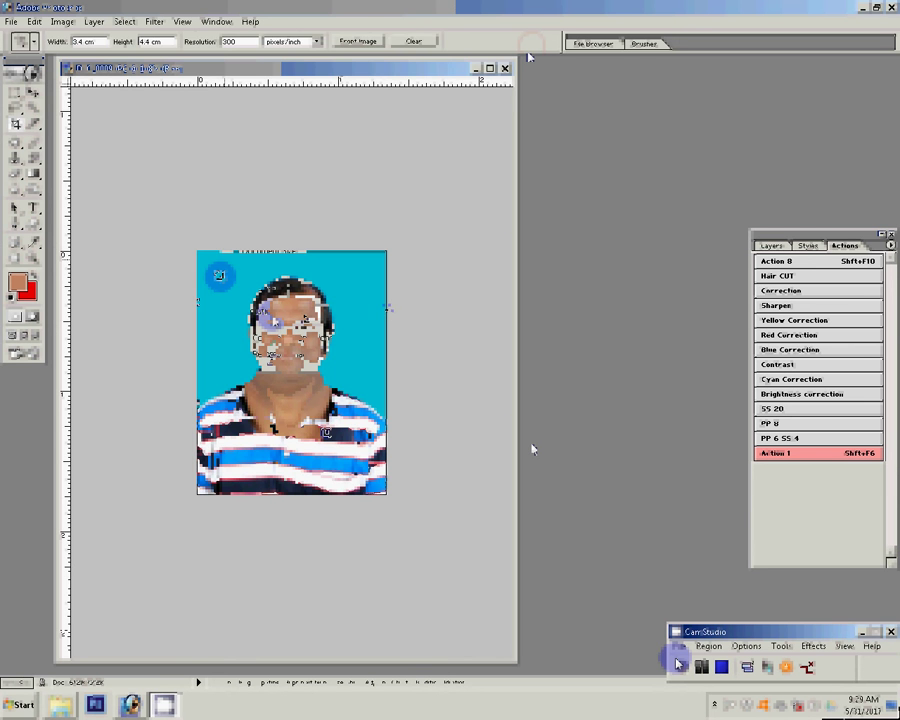
{"action": "key", "text": "v"}
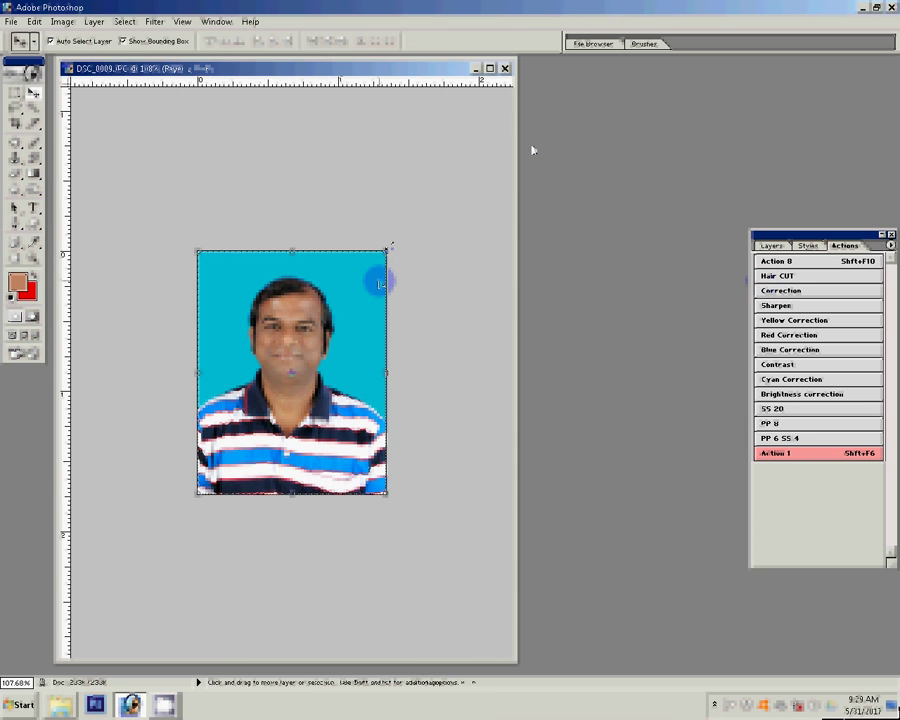
Scale the photo up slightly from a corner handle and commit the transform
{"action": "left_click_drag", "start_coordinate": [386, 250], "coordinate": [422, 221]}
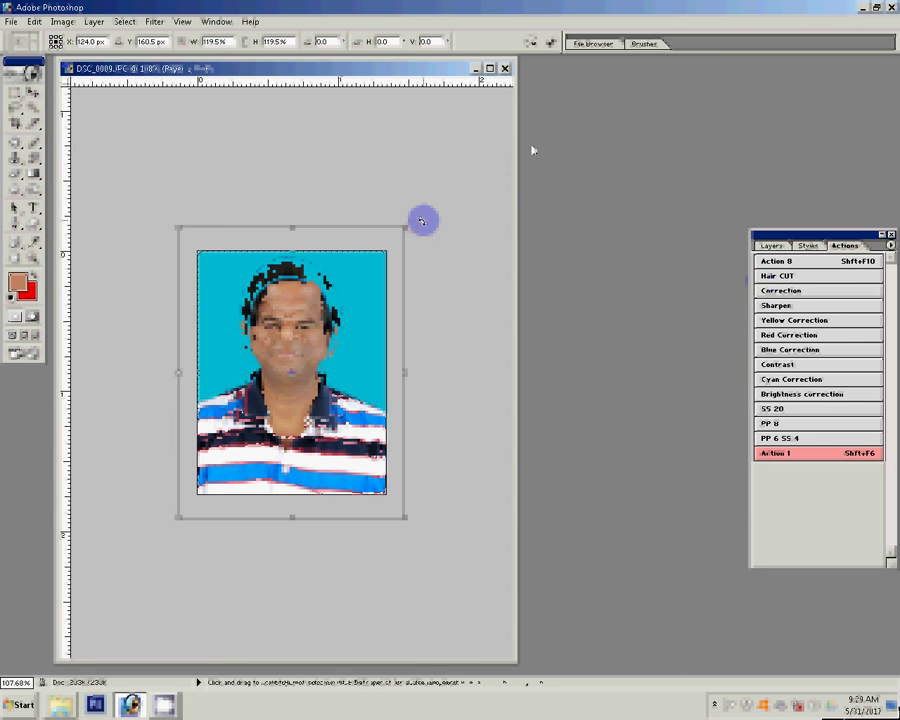
{"action": "key", "text": "Return"}
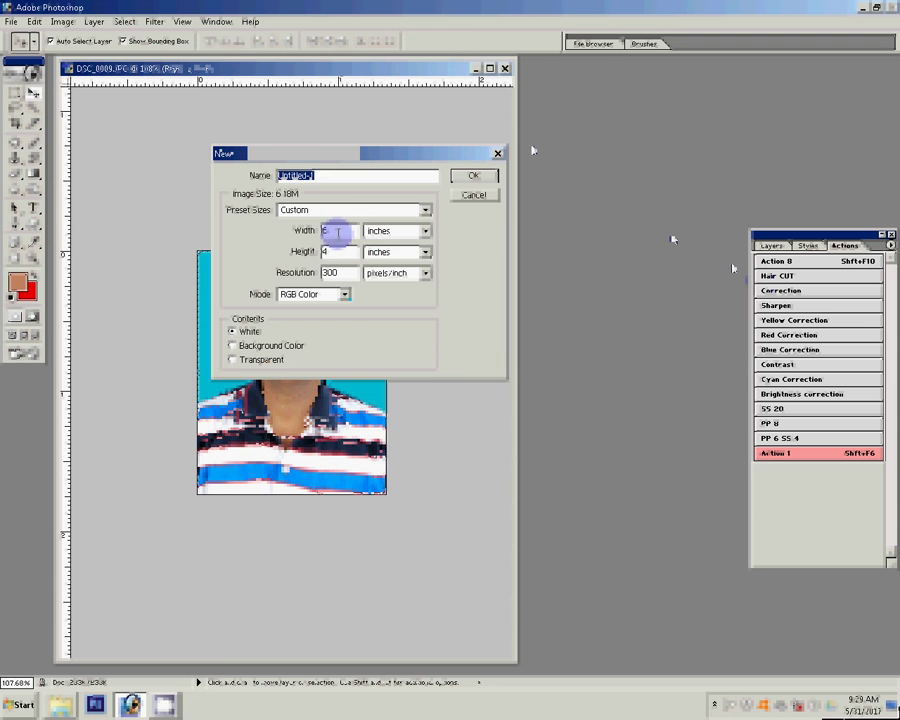
Set the new document to 4 inches wide by 6 inches tall and confirm
{"action": "double_click", "coordinate": [337, 231]}
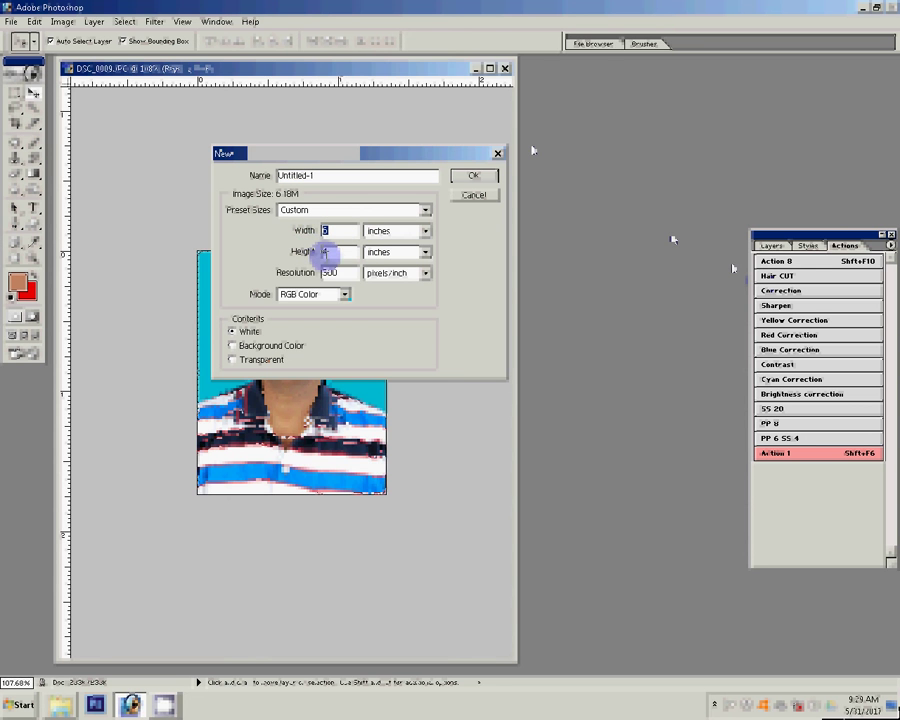
{"action": "type", "text": "4"}
{"action": "double_click", "coordinate": [330, 252]}
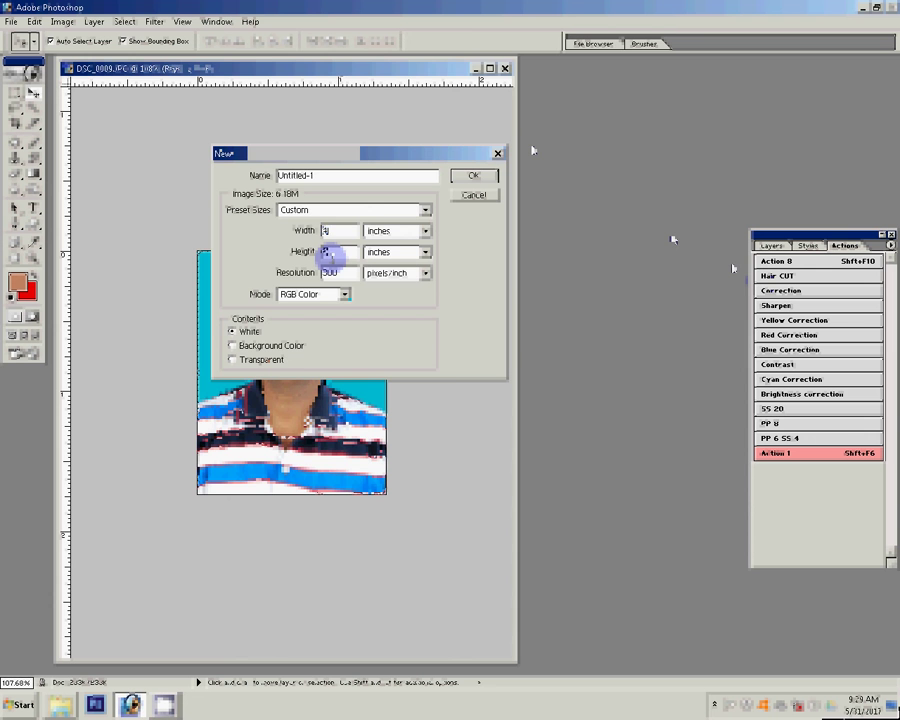
{"action": "type", "text": "6"}
{"action": "left_click", "coordinate": [474, 190]}
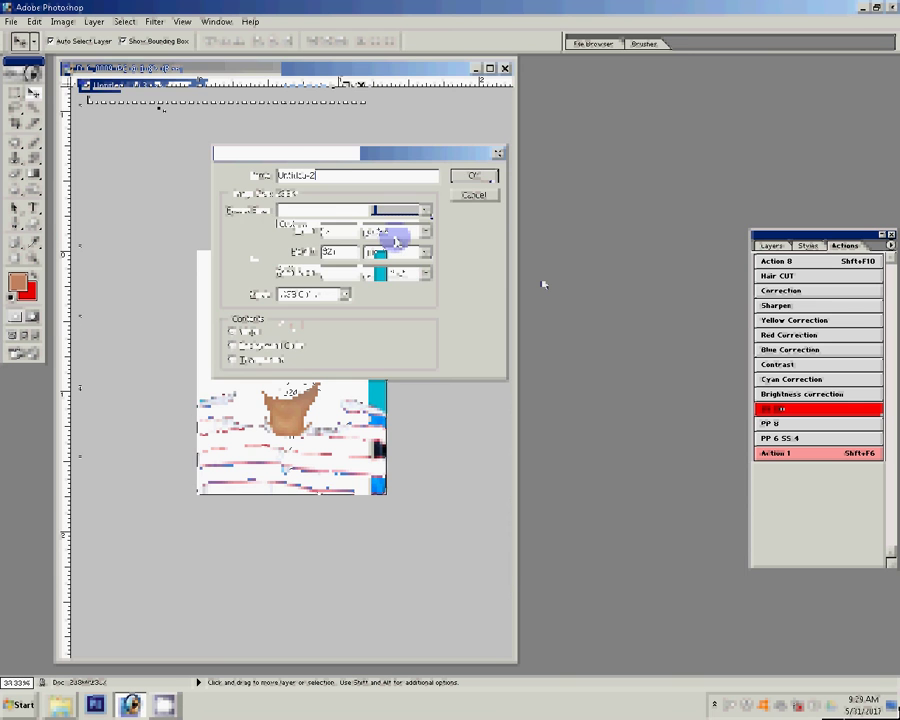
Create the blank 4 x 6 sheet, check the photo's Image Size unchanged, and copy the photo onto it
{"action": "left_click", "coordinate": [300, 77]}
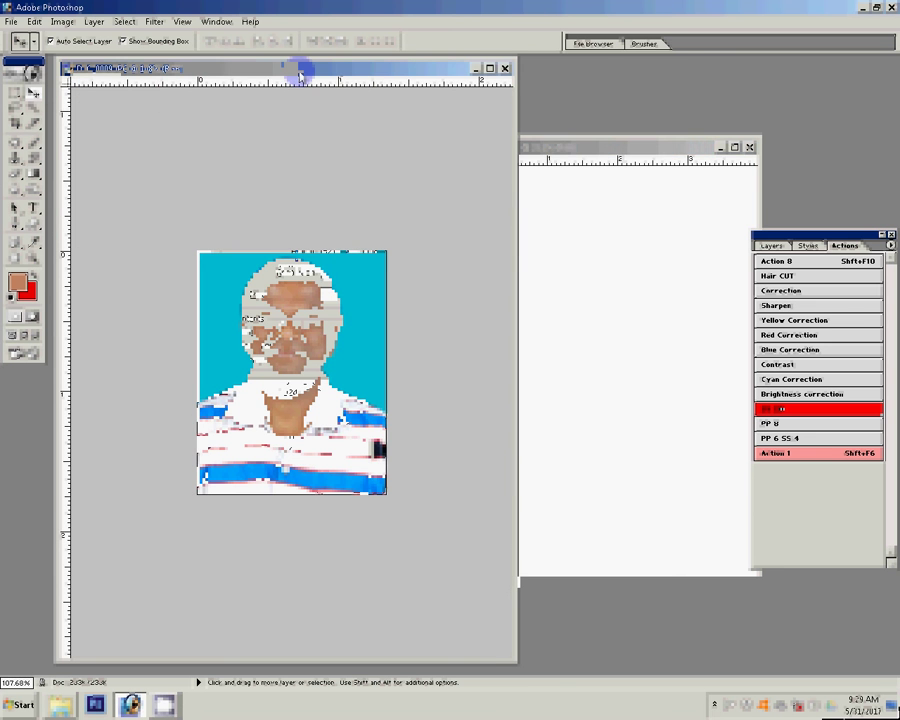
{"action": "right_click", "coordinate": [300, 77]}
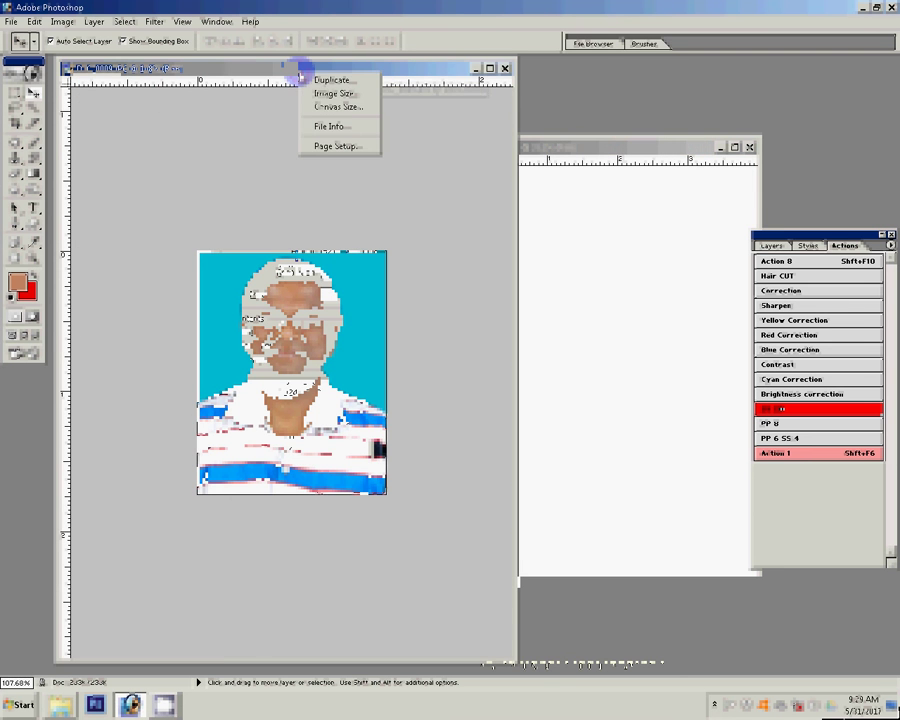
{"action": "left_click", "coordinate": [325, 92]}
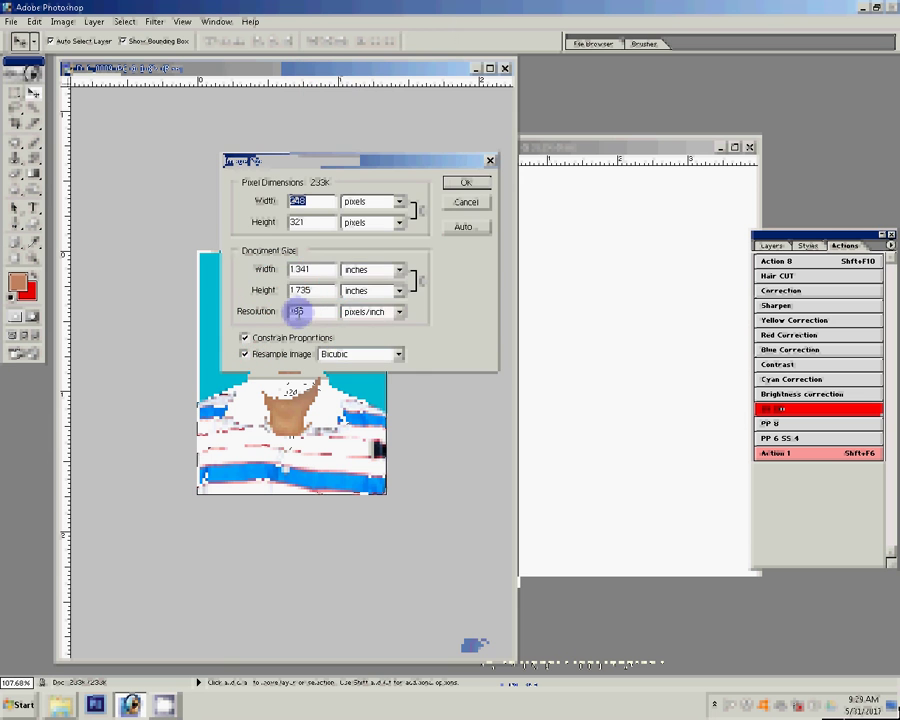
{"action": "left_click", "coordinate": [471, 202]}
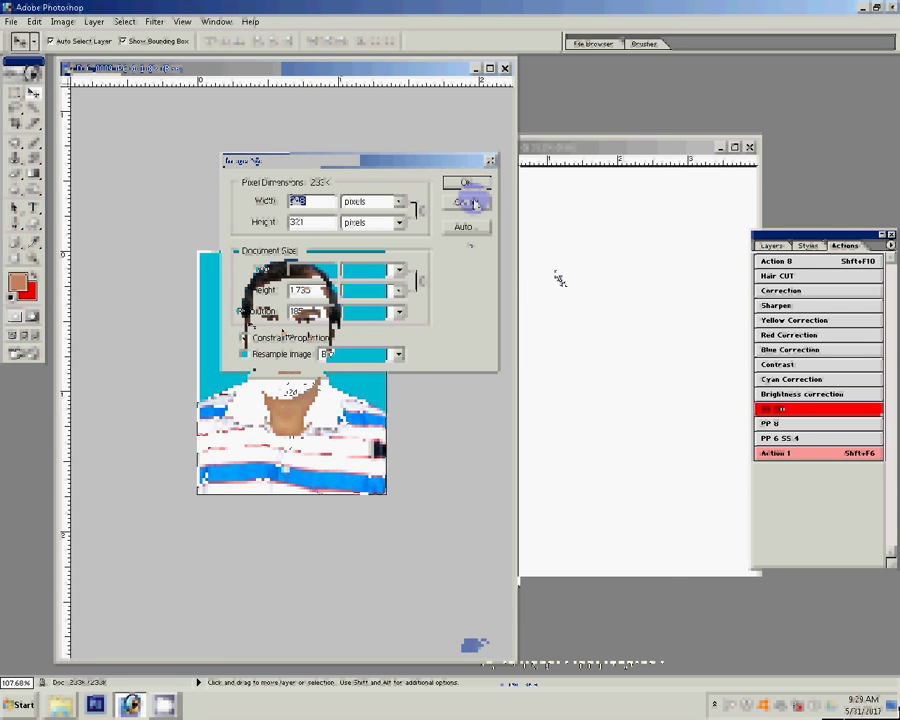
{"action": "left_click_drag", "start_coordinate": [560, 280], "coordinate": [565, 282]}
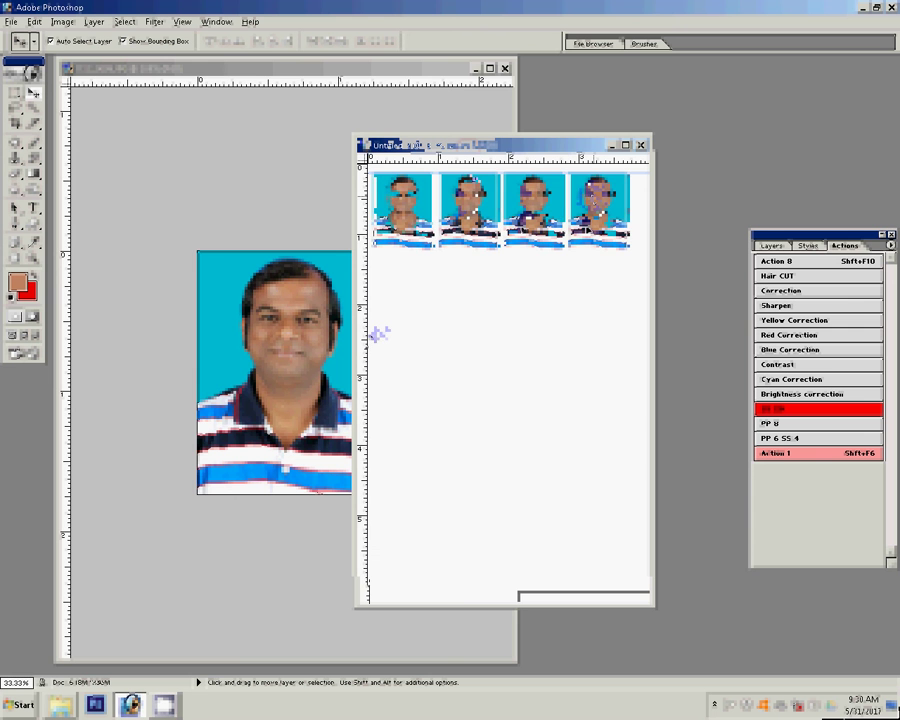
Nudge the row of portrait copies into place on the sheet
{"action": "left_click_drag", "start_coordinate": [378, 334], "coordinate": [382, 339]}
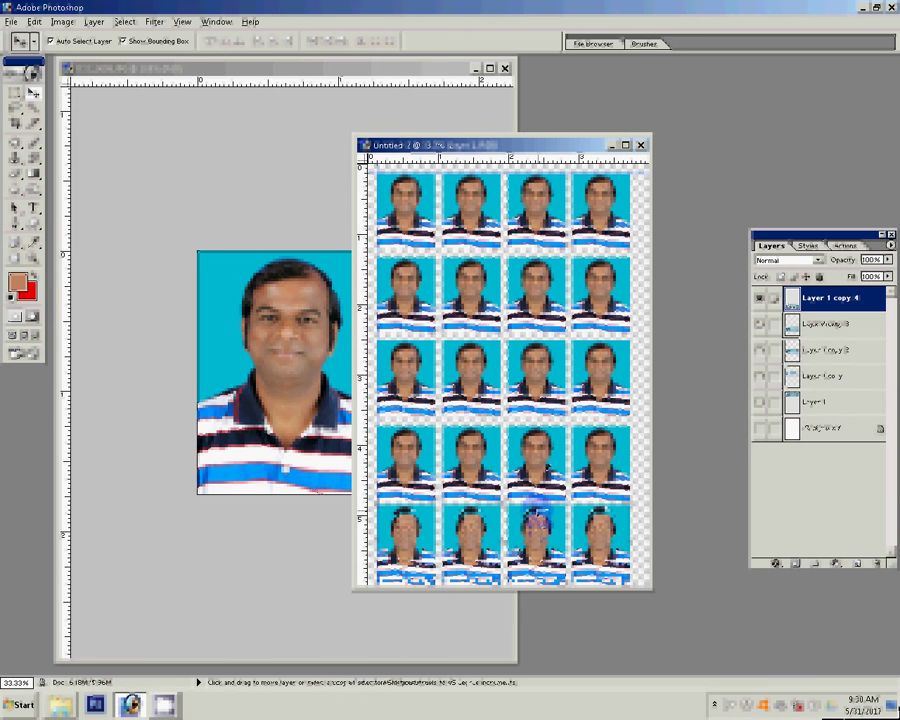
Add a coloured Stroke layer style around the portrait copies, then select the Background layer
{"action": "left_click", "coordinate": [780, 563]}
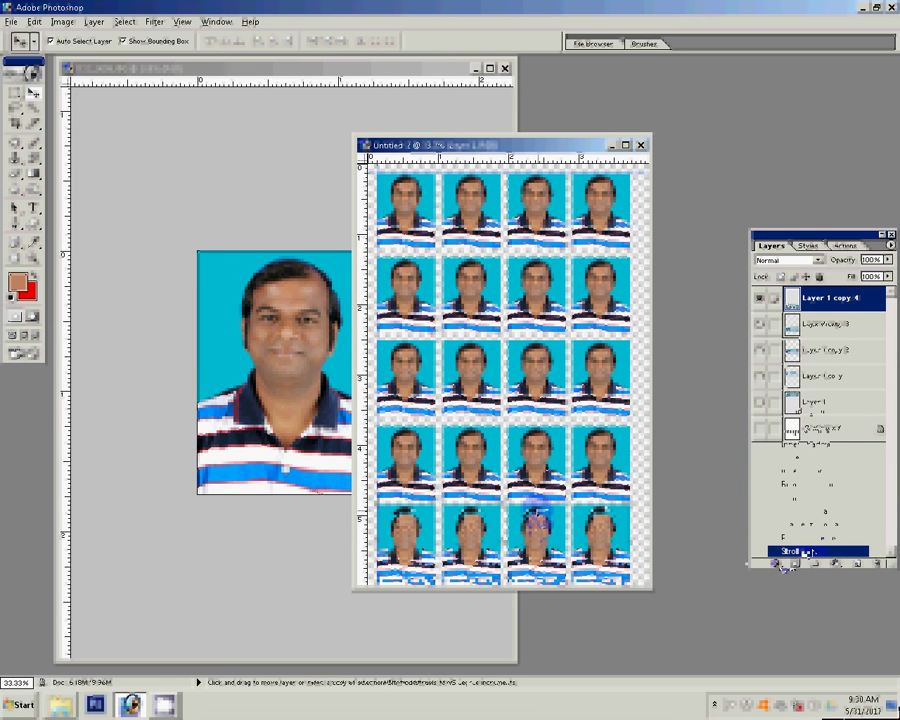
{"action": "left_click", "coordinate": [793, 551]}
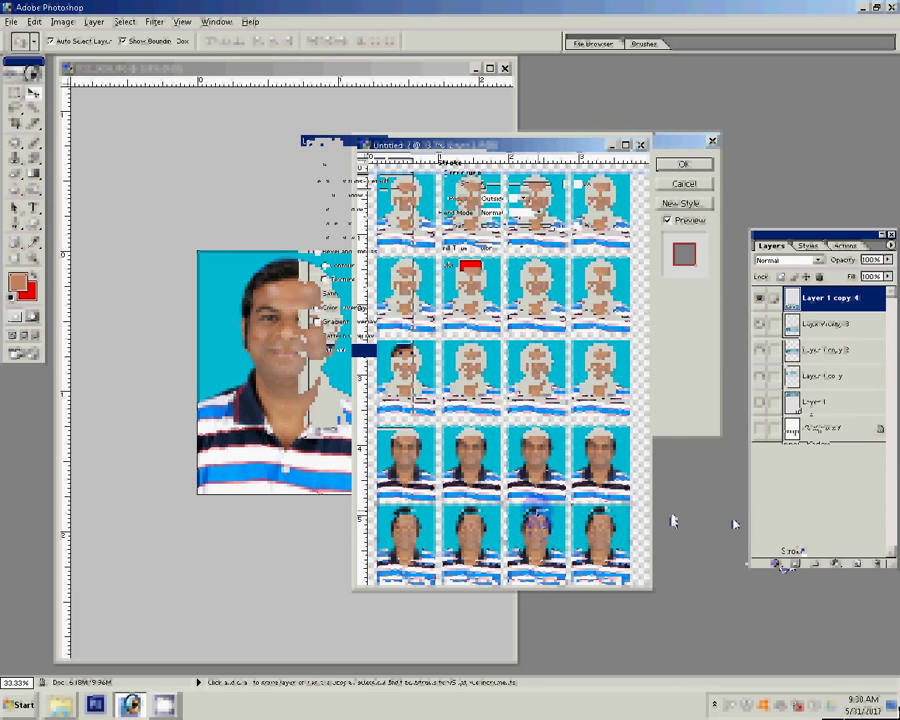
{"action": "left_click", "coordinate": [472, 265]}
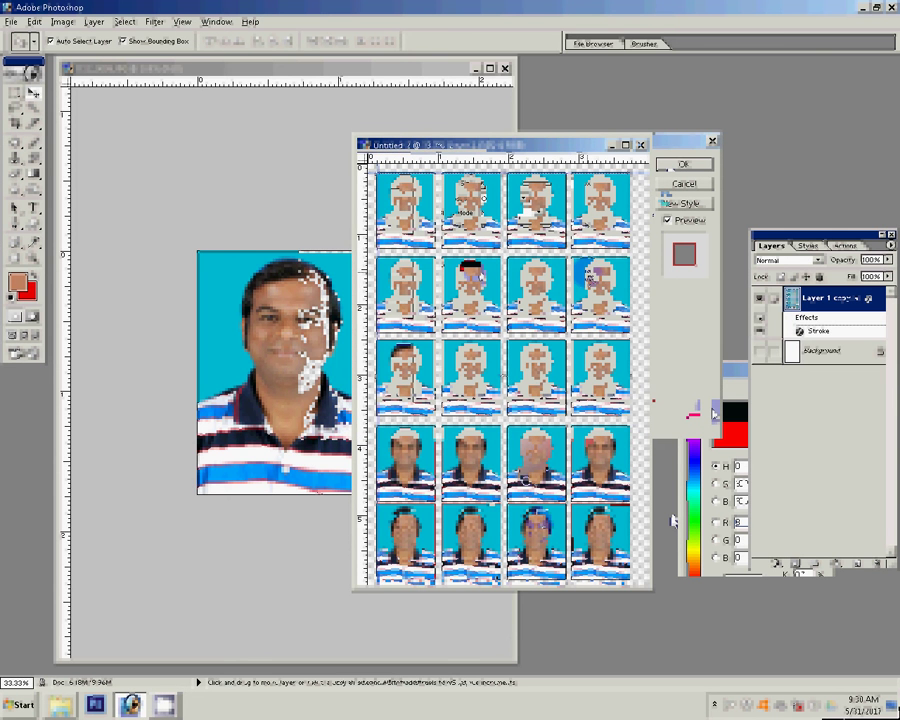
{"action": "left_click", "coordinate": [774, 360]}
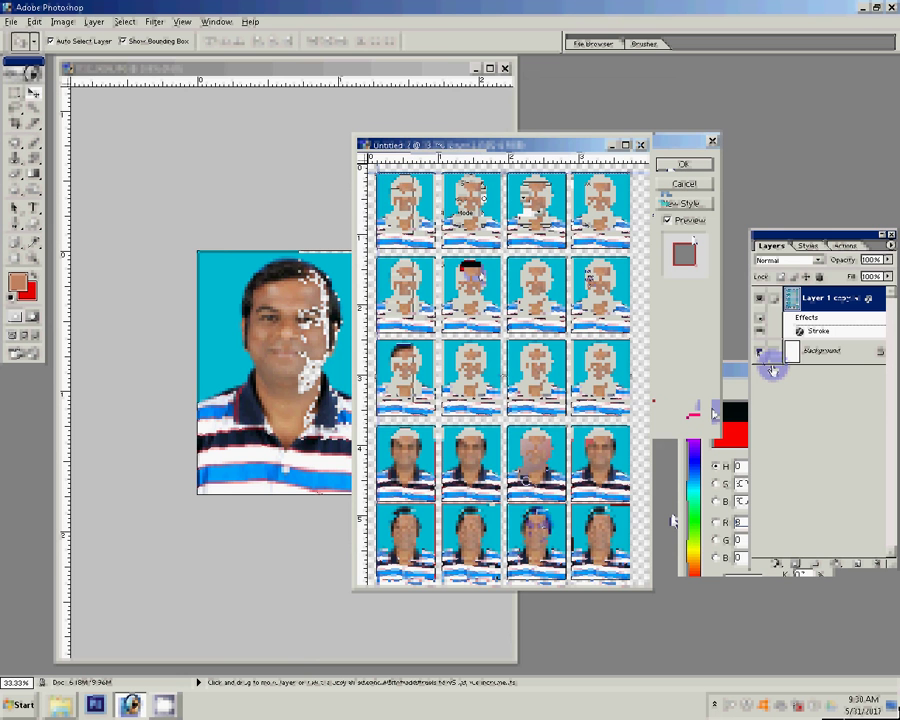
{"action": "left_click", "coordinate": [94, 21]}
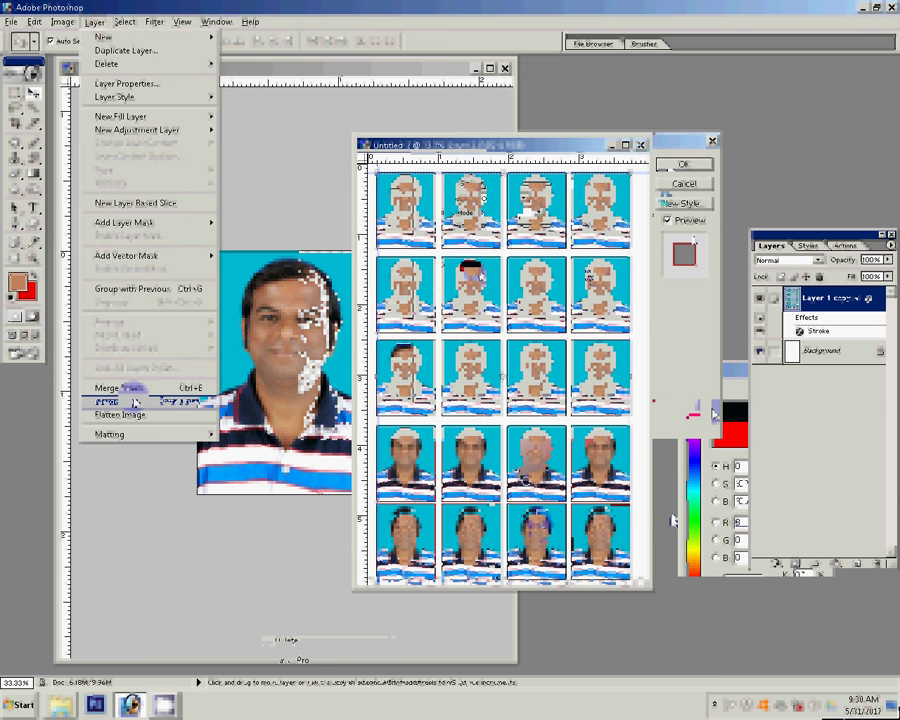
Merge visible layers and save the sheet as JPEG '8-4x6=1' at Maximum quality 10
{"action": "left_click", "coordinate": [135, 401]}
{"action": "key", "text": "ctrl+shift+s"}
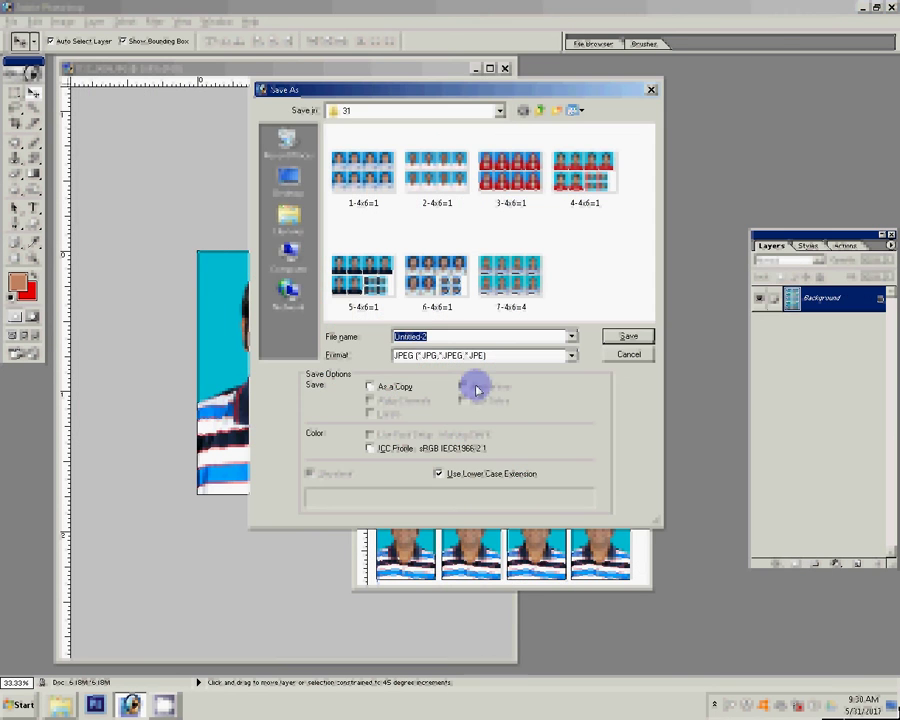
{"action": "type", "text": "8-4"}
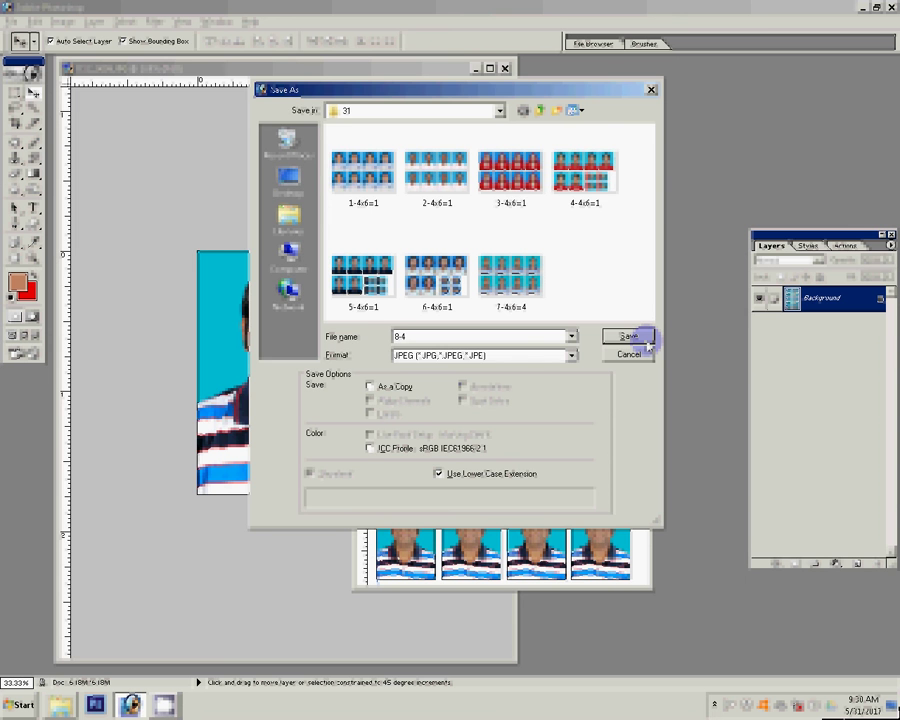
{"action": "type", "text": "x6=1"}
{"action": "left_click", "coordinate": [648, 343]}
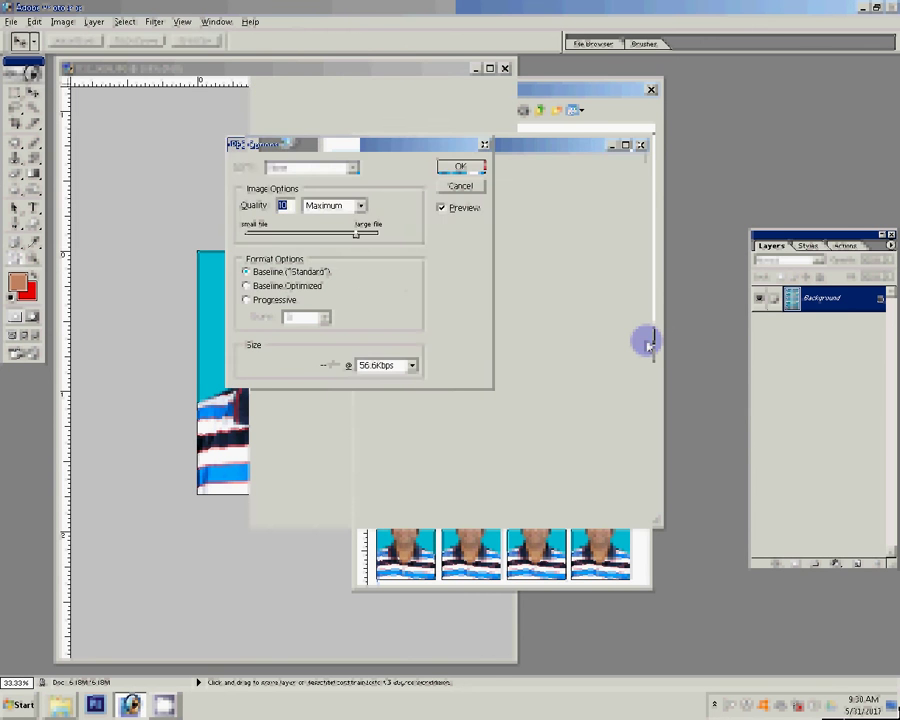
{"action": "key", "text": "Return"}
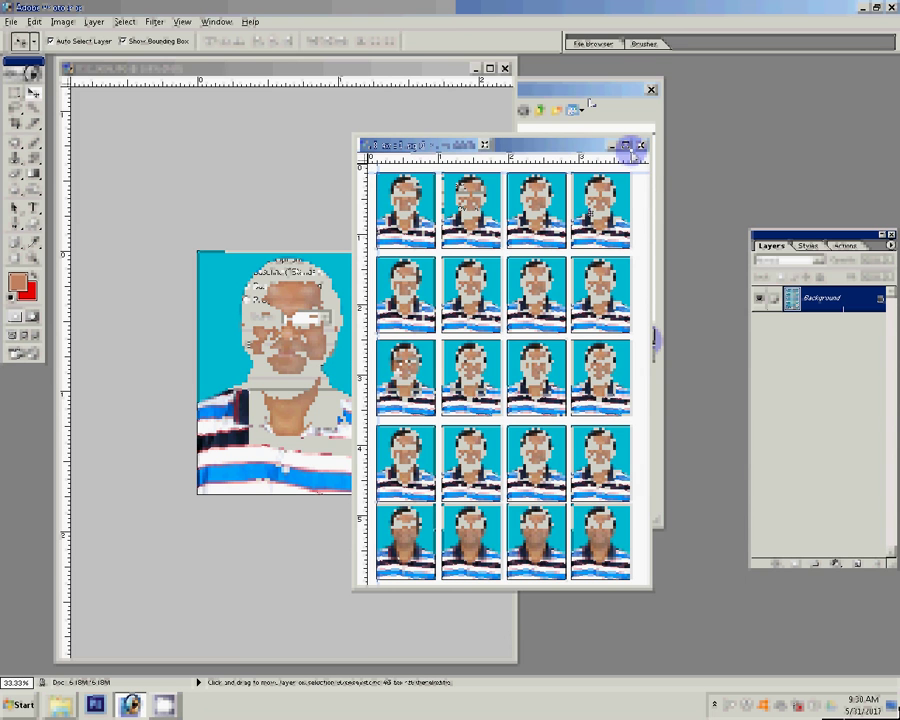
Close the finished sheet, deselect the photo, and undo its Replace Color adjustment
{"action": "left_click", "coordinate": [641, 145]}
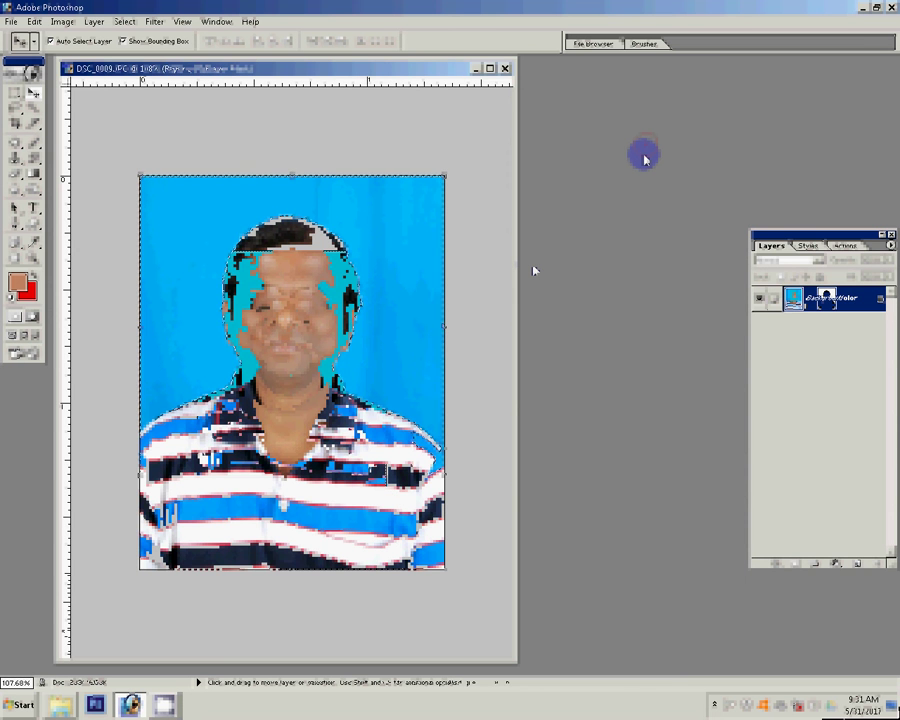
{"action": "key", "text": "ctrl+d"}
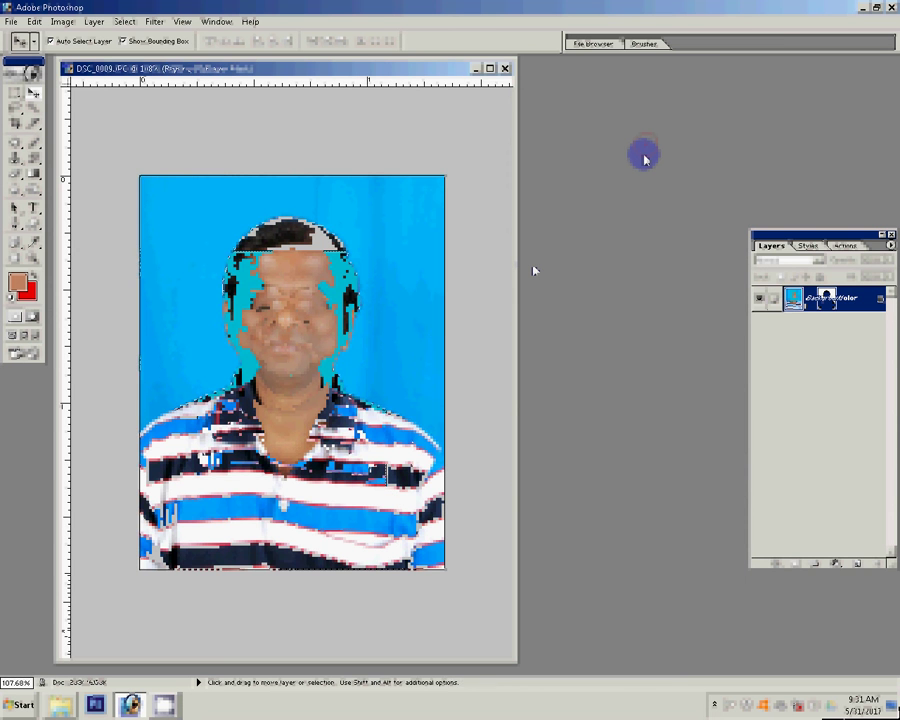
{"action": "key", "text": "ctrl+z"}
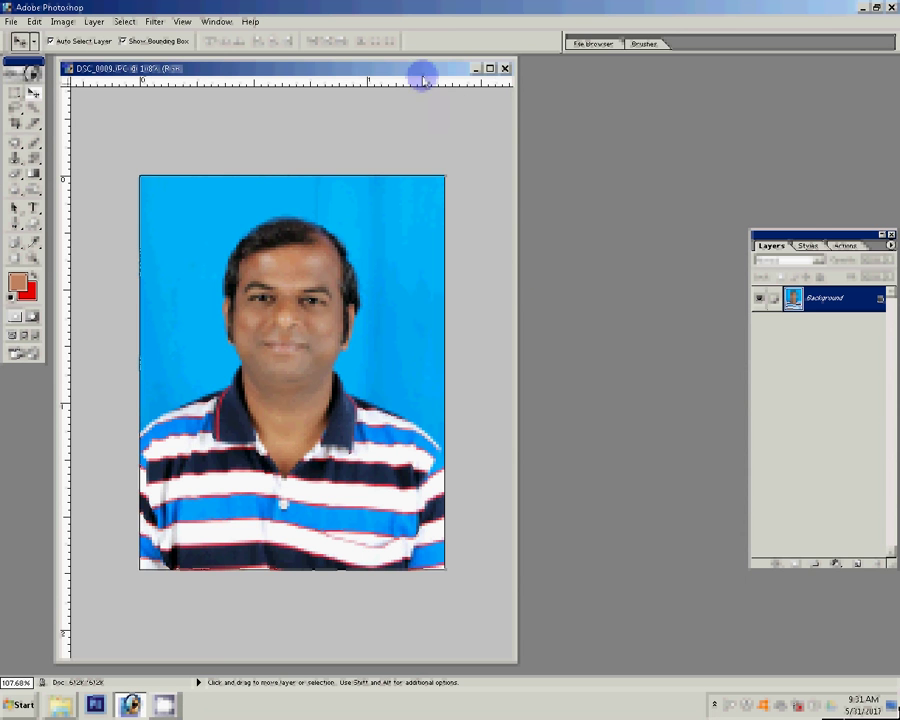
Start a new document using the 4 x 6 preset size
{"action": "key", "text": "ctrl+n"}
{"action": "left_click", "coordinate": [422, 210]}
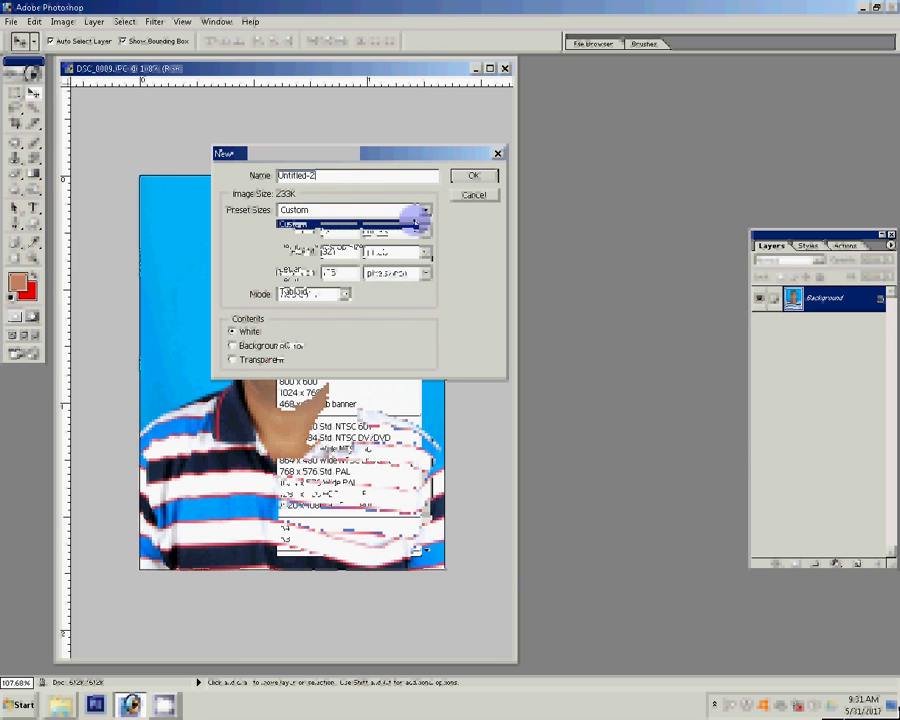
{"action": "left_click", "coordinate": [418, 222]}
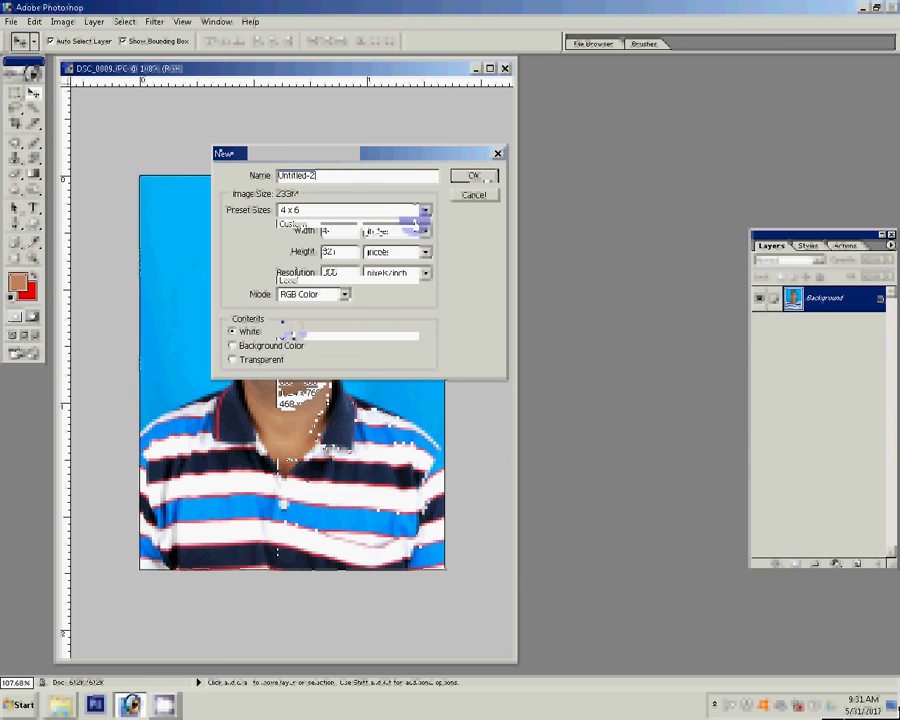
Create the 4 x 6 page, drag the portrait in, and enlarge it to span most of the width
{"action": "key", "text": "Return"}
{"action": "left_click_drag", "start_coordinate": [230, 200], "coordinate": [582, 305]}
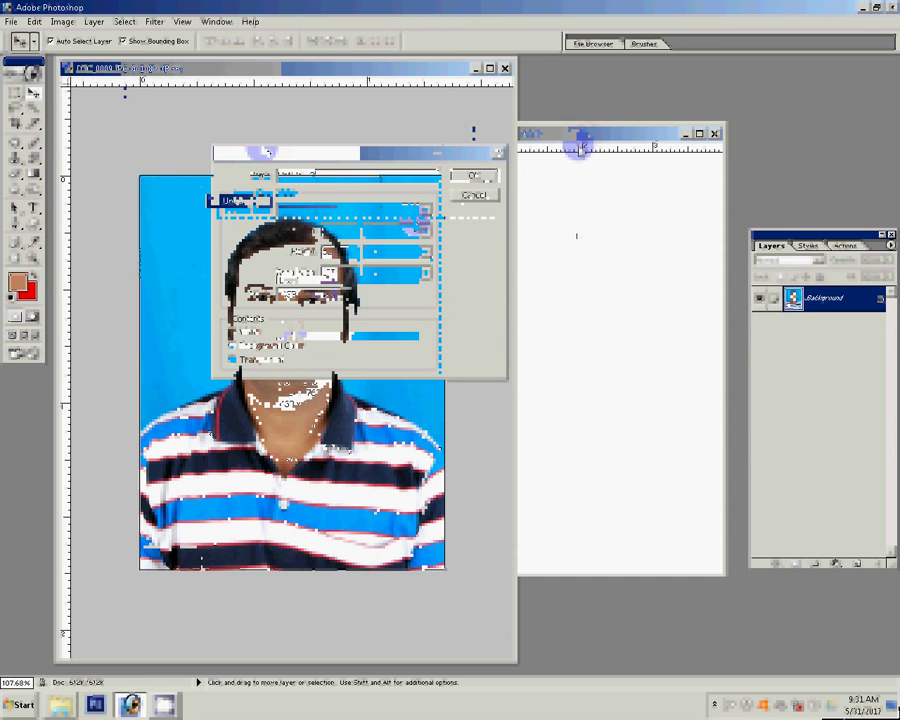
{"action": "key", "text": "ctrl+t"}
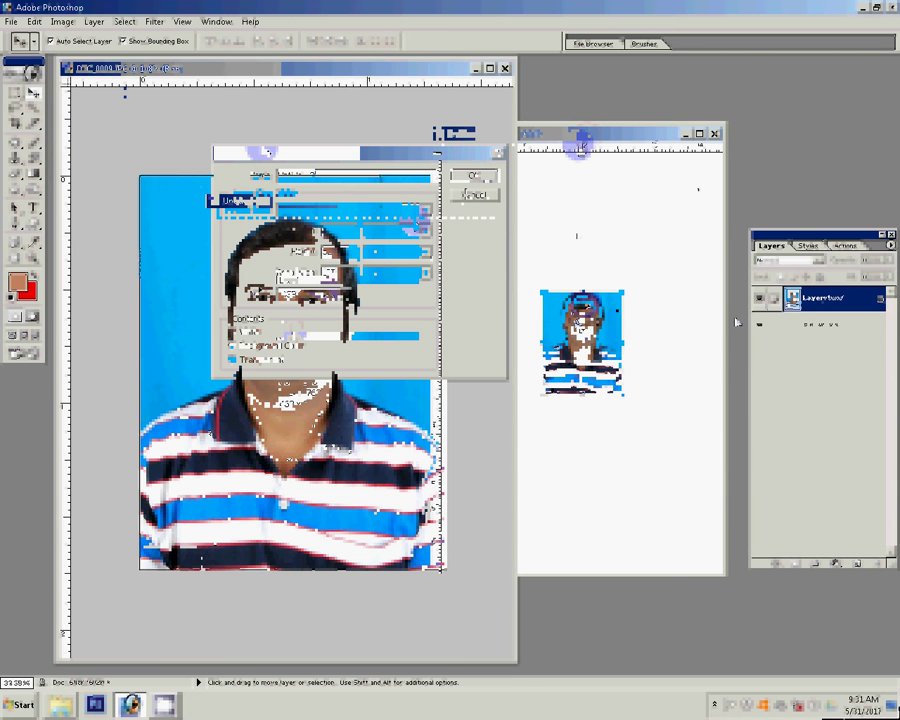
{"action": "left_click_drag", "start_coordinate": [630, 398], "coordinate": [736, 323]}
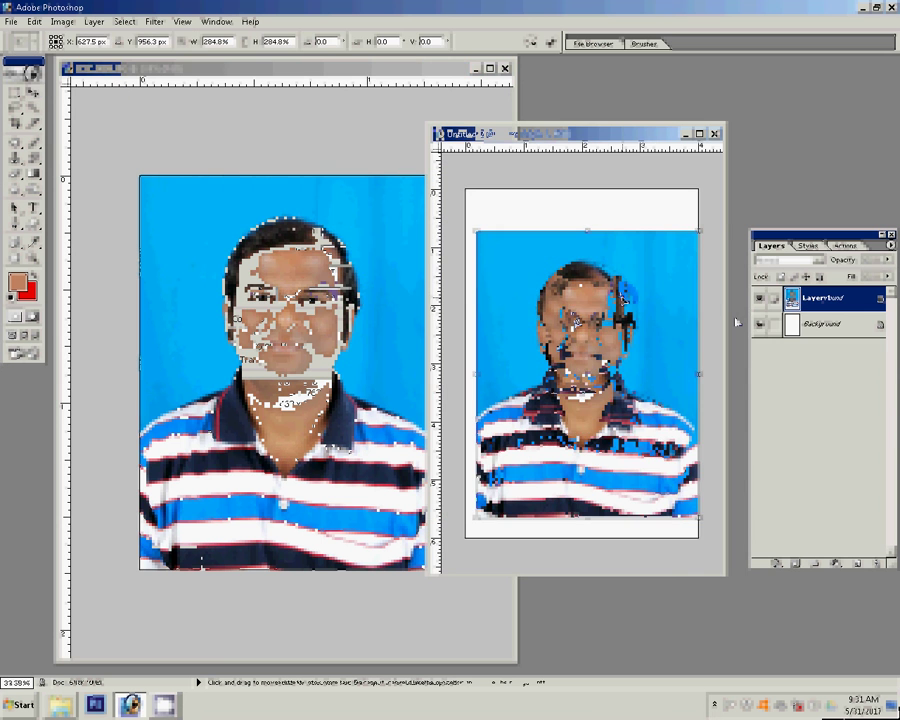
{"action": "key", "text": "shift+Left"}
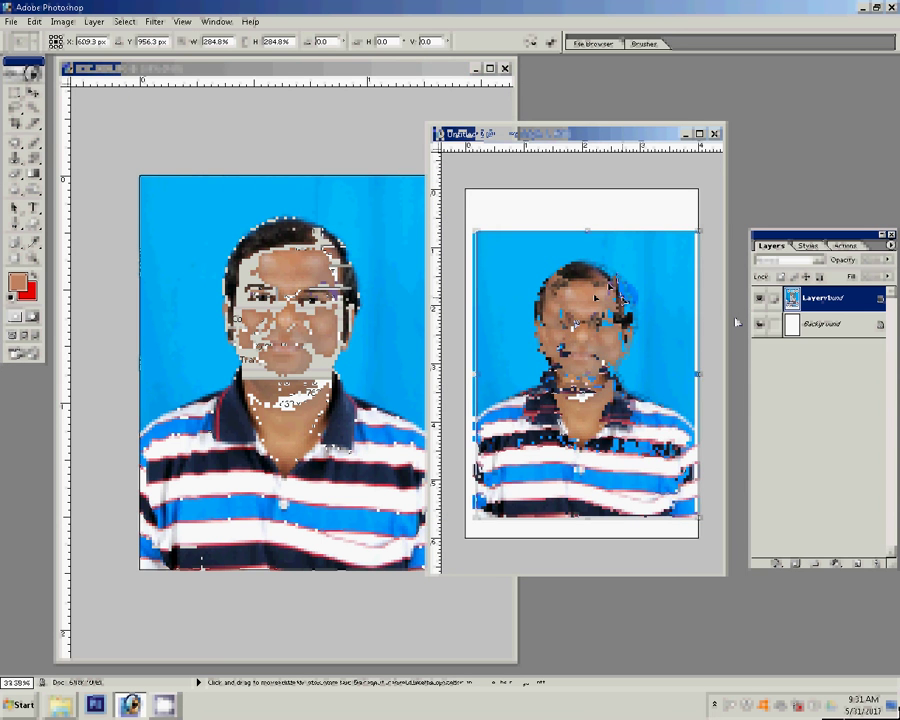
{"action": "key", "text": "shift+Left"}
{"action": "left_click", "coordinate": [549, 42]}
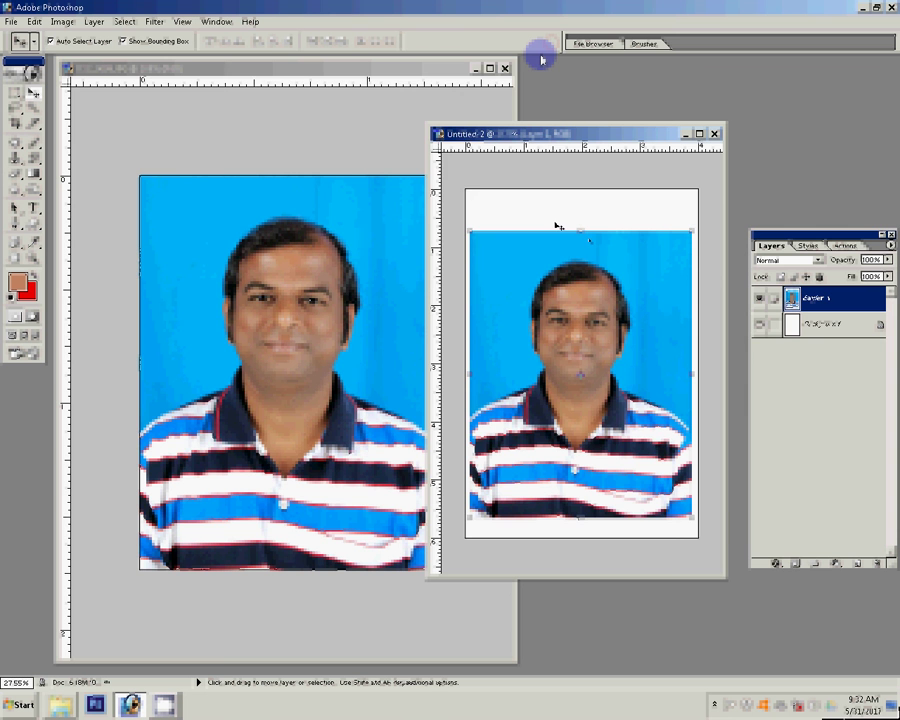
Save the page as JPEG '9-4x6-1', then bring the original portrait document forward
{"action": "key", "text": "ctrl+shift+s"}
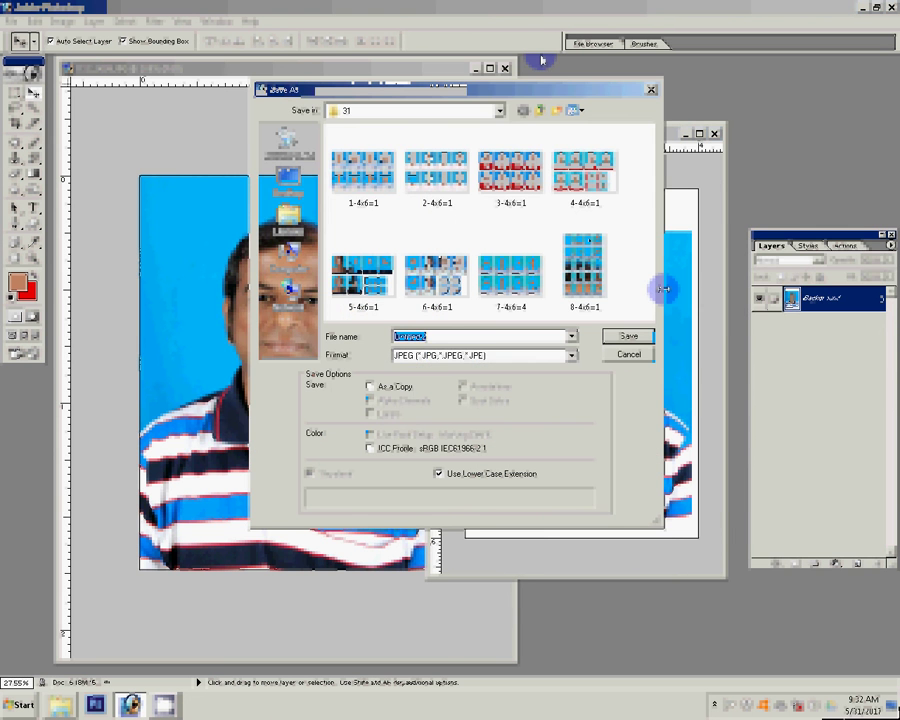
{"action": "type", "text": "9"}
{"action": "type", "text": "-4"}
{"action": "type", "text": "x6-1"}
{"action": "key", "text": "Return"}
{"action": "key", "text": "Return"}
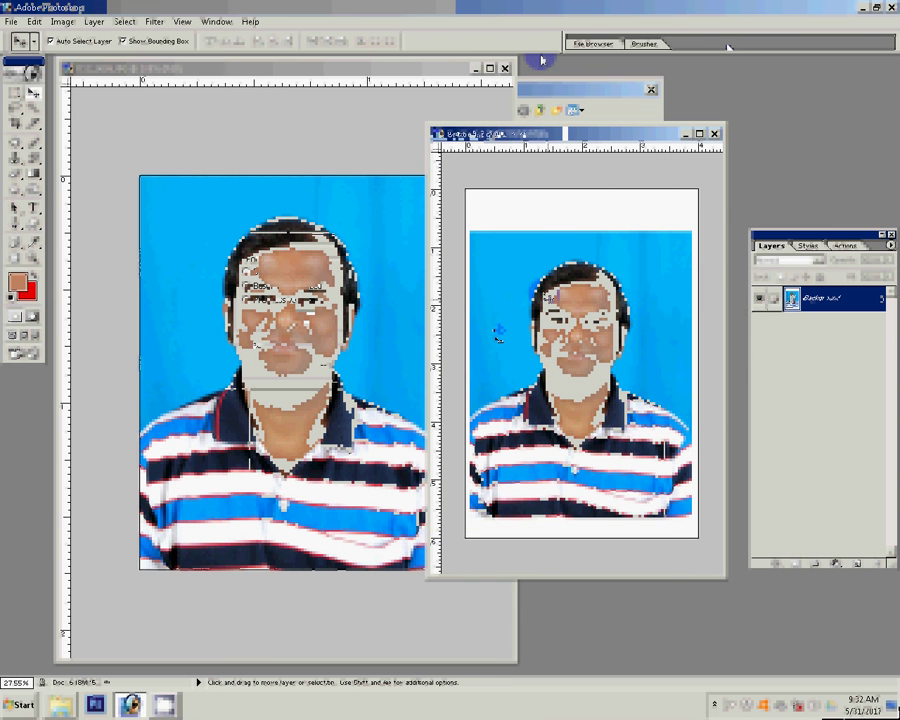
{"action": "left_click_drag", "start_coordinate": [498, 333], "coordinate": [745, 141]}
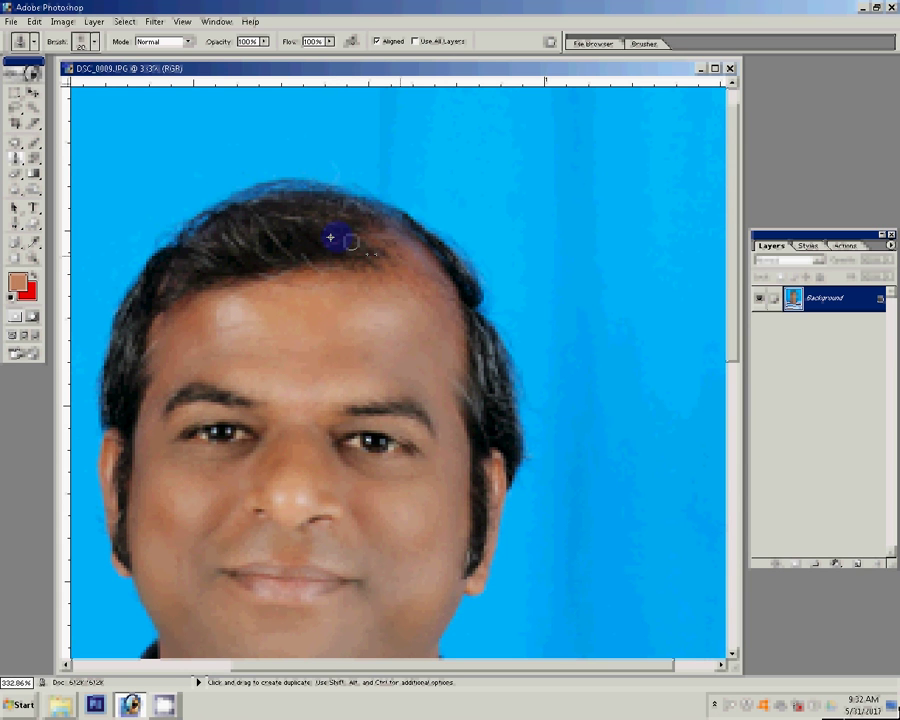
Clone over the stray hair at the top of the hairline, briefly trying Dodge with a smaller brush
{"action": "left_click", "coordinate": [331, 237], "text": "alt"}
{"action": "left_click", "coordinate": [463, 243]}
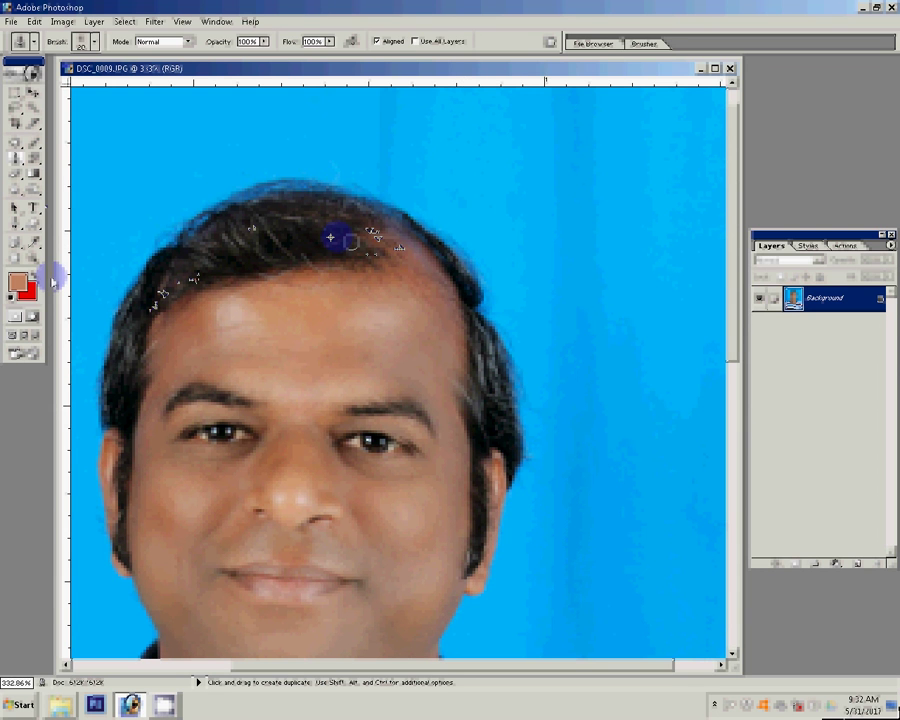
{"action": "key", "text": "o"}
{"action": "key", "text": "bracketleft"}
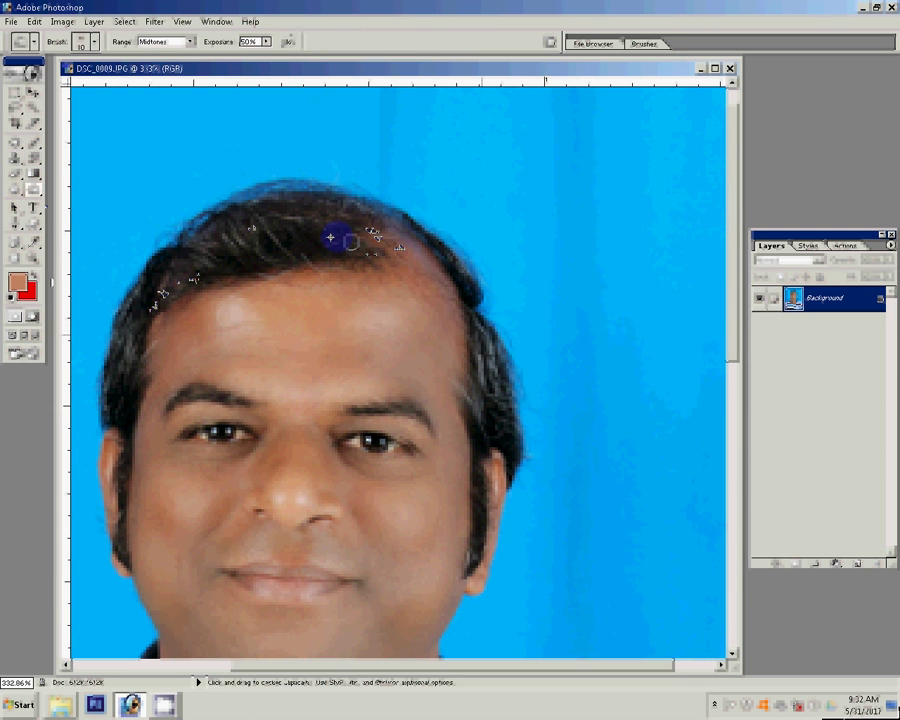
{"action": "key", "text": "s"}
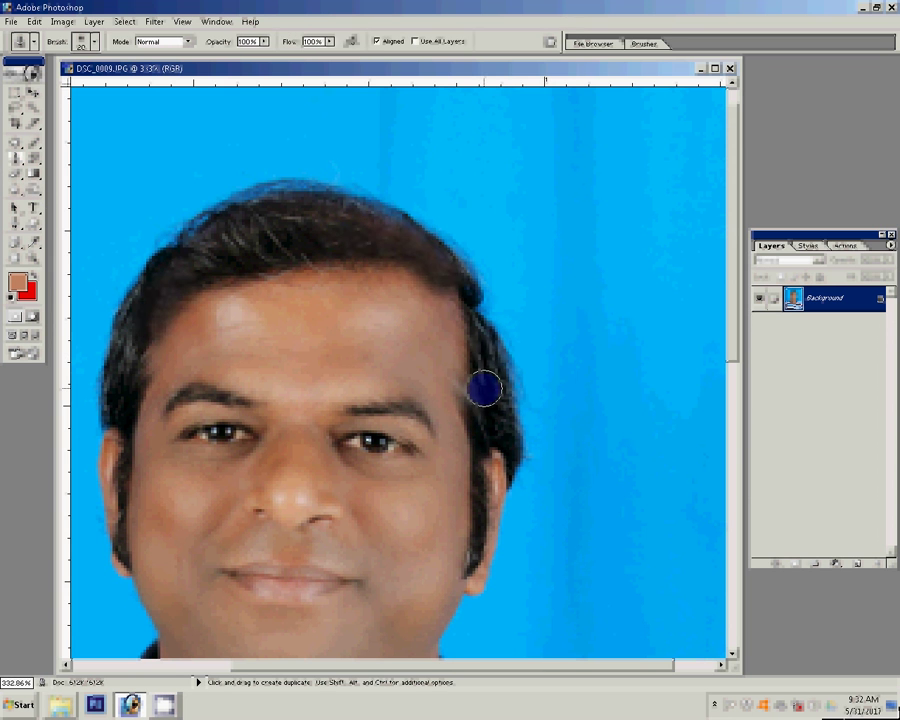
{"action": "key", "text": "bracketleft"}
Clone over the right hair edge and forehead patch, then bring up the Zoom tool's menu
{"action": "left_click", "coordinate": [484, 388]}
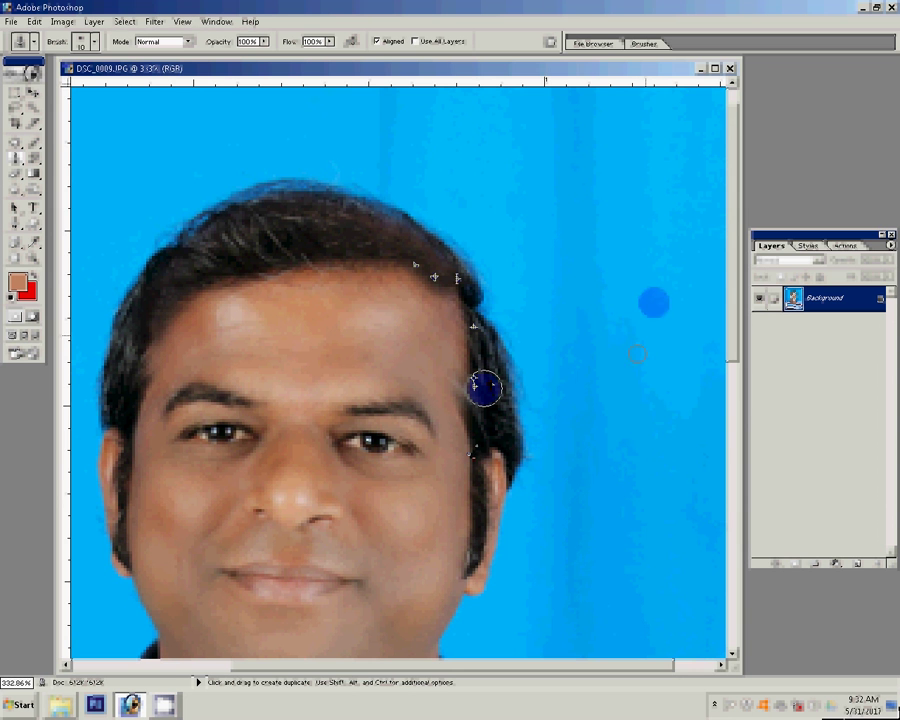
{"action": "left_click", "coordinate": [228, 342]}
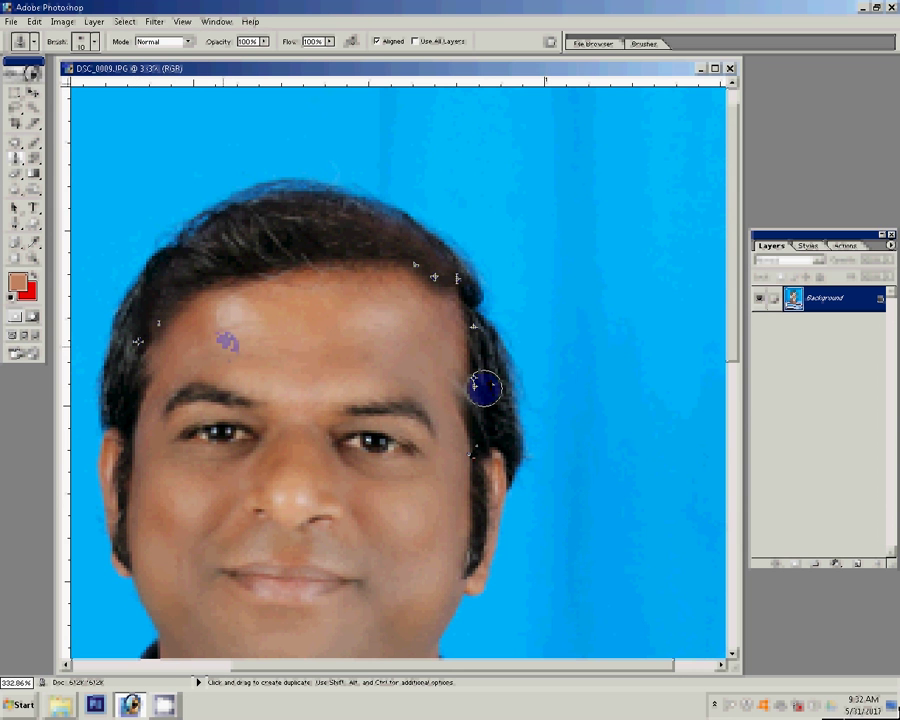
{"action": "key", "text": "z"}
{"action": "right_click", "coordinate": [400, 381]}
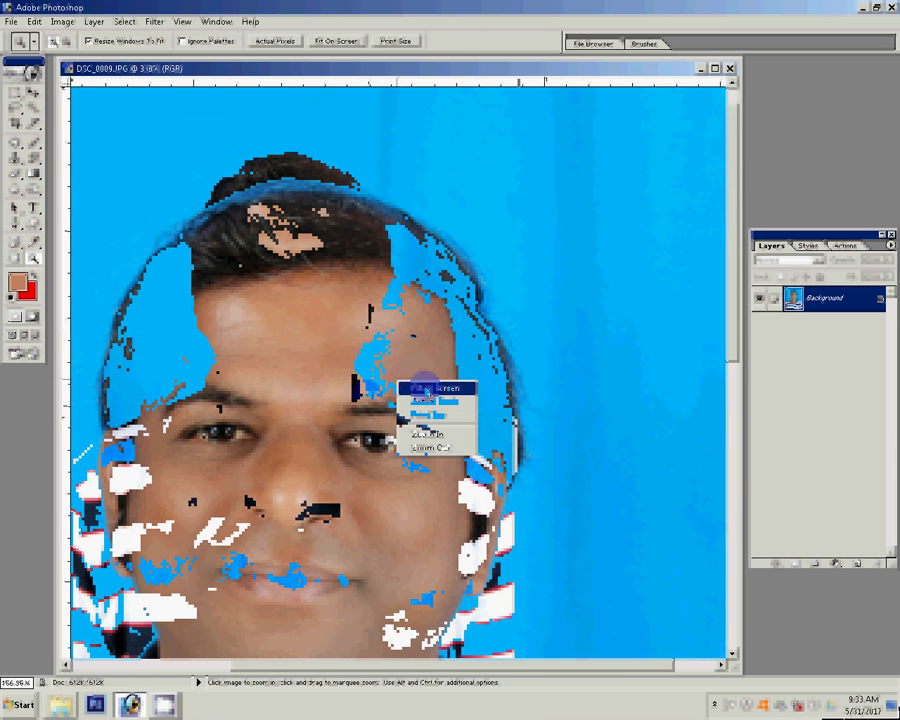
Fit the portrait on screen and run the SS 20 action from the Actions panel
{"action": "left_click", "coordinate": [425, 389]}
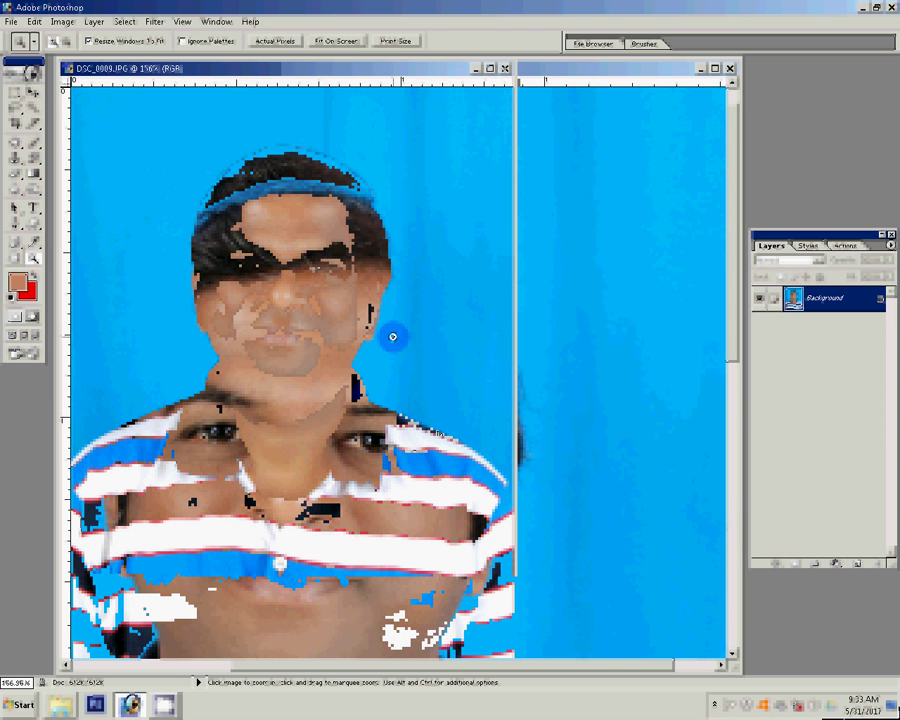
{"action": "left_click", "coordinate": [840, 246]}
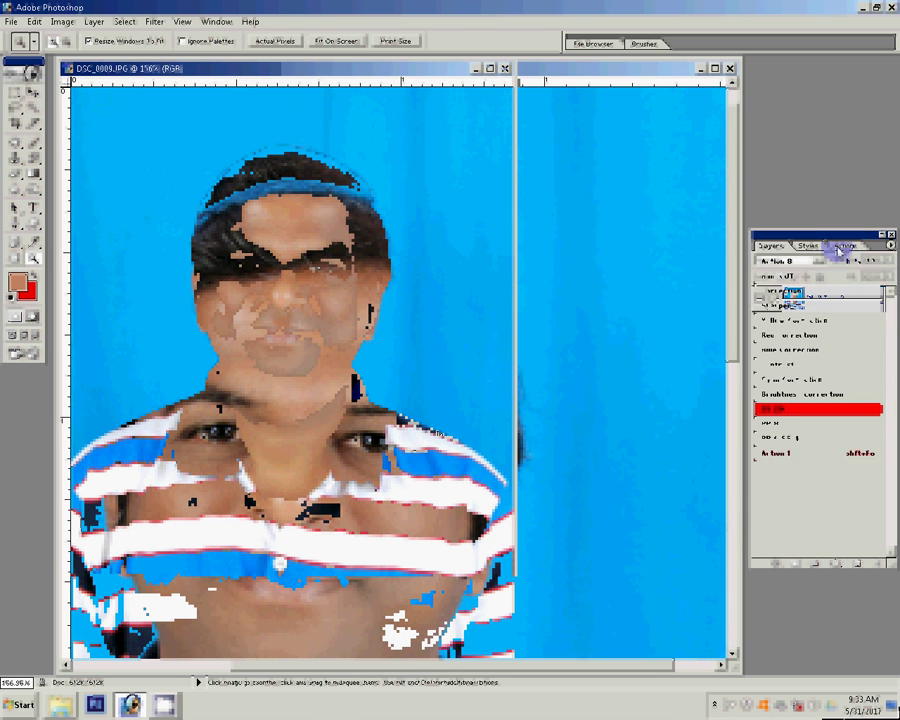
{"action": "left_click", "coordinate": [770, 408]}
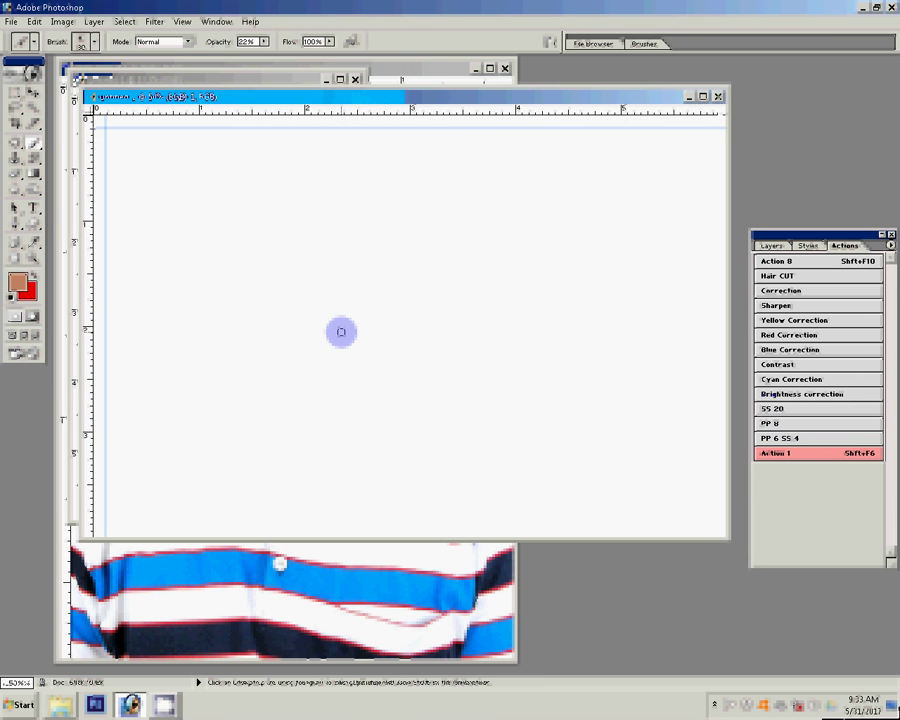
Close the earlier 4x6 Untitled-2 document and the extra blank document
{"action": "left_click", "coordinate": [718, 96]}
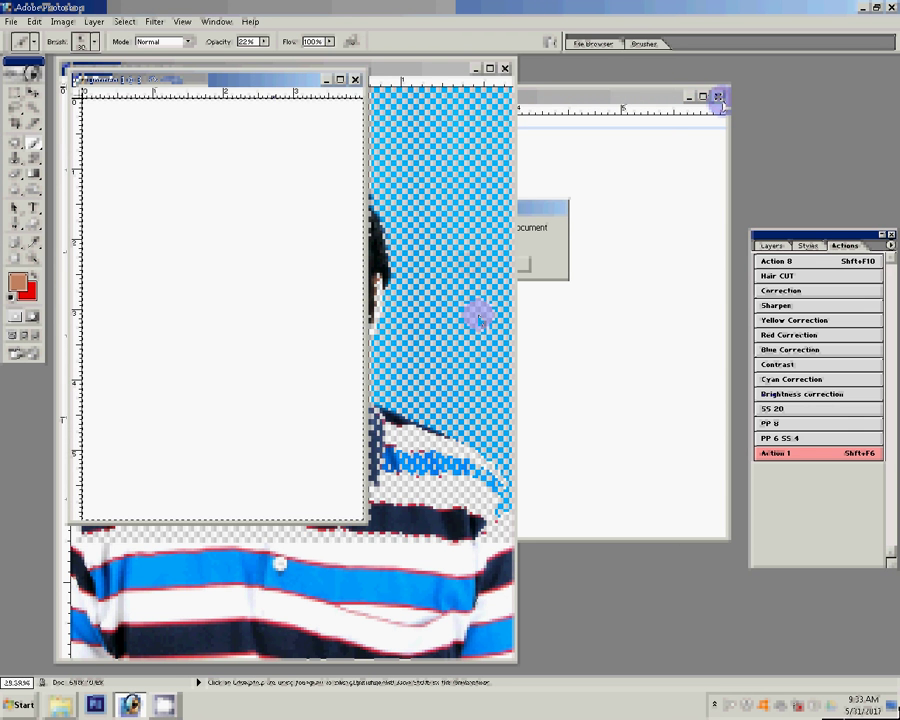
{"action": "left_click", "coordinate": [355, 79]}
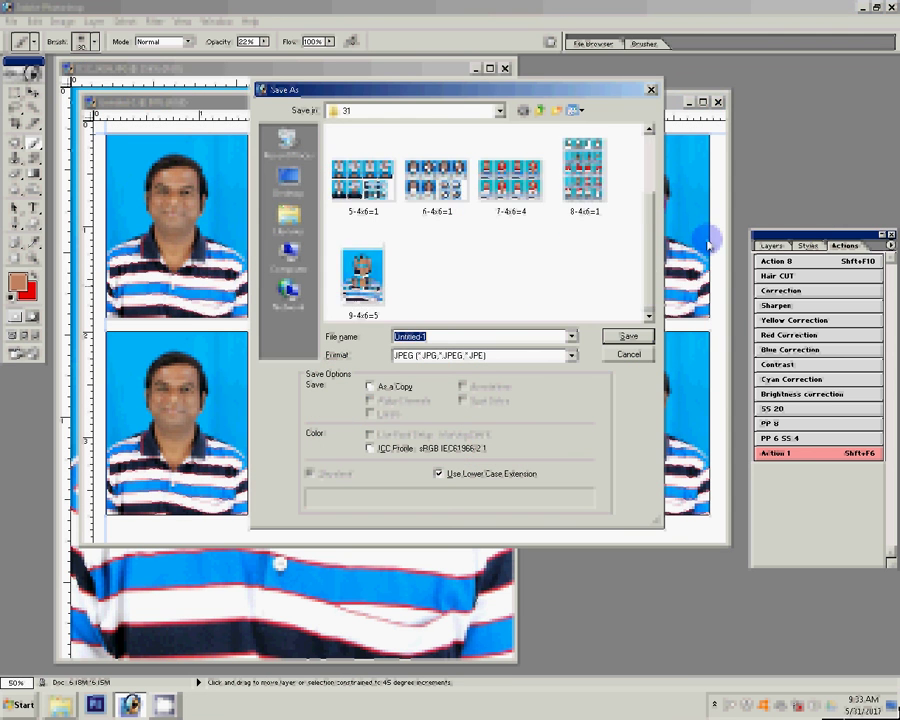
Save the tiled sheet as JPEG '10-4x6=', close it, and minimize Photoshop
{"action": "type", "text": "10-4x6"}
{"action": "type", "text": "=4"}
{"action": "key", "text": "Return"}
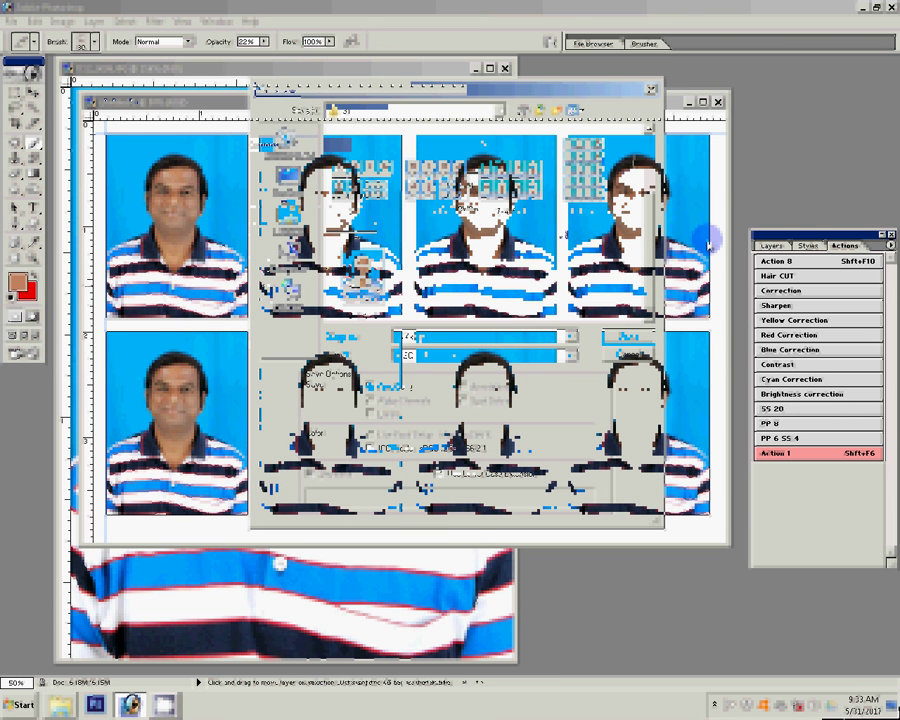
{"action": "key", "text": "ctrl+w"}
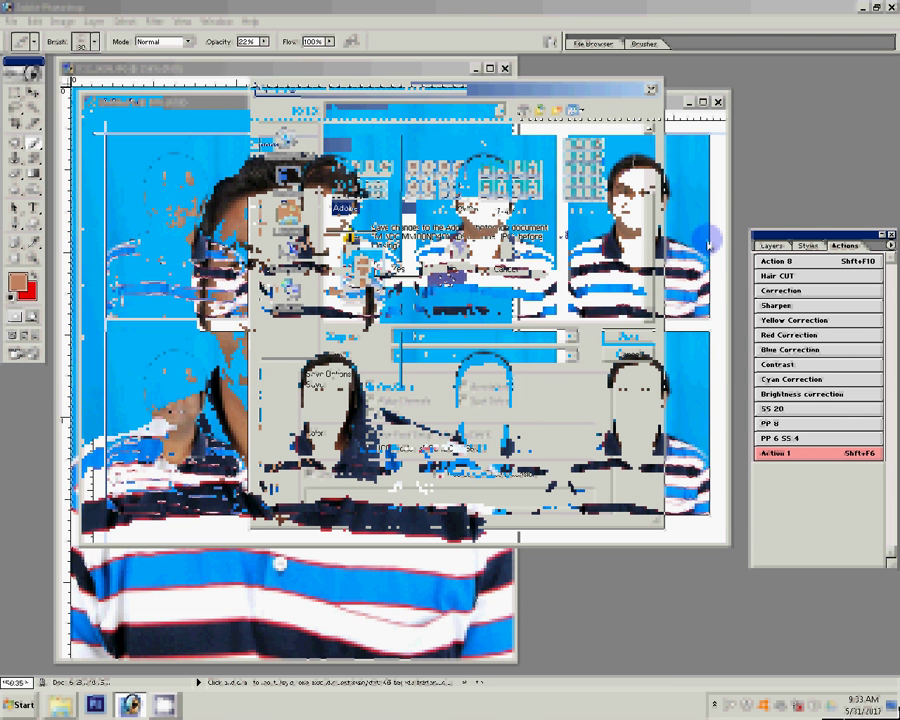
{"action": "left_click", "coordinate": [864, 10]}
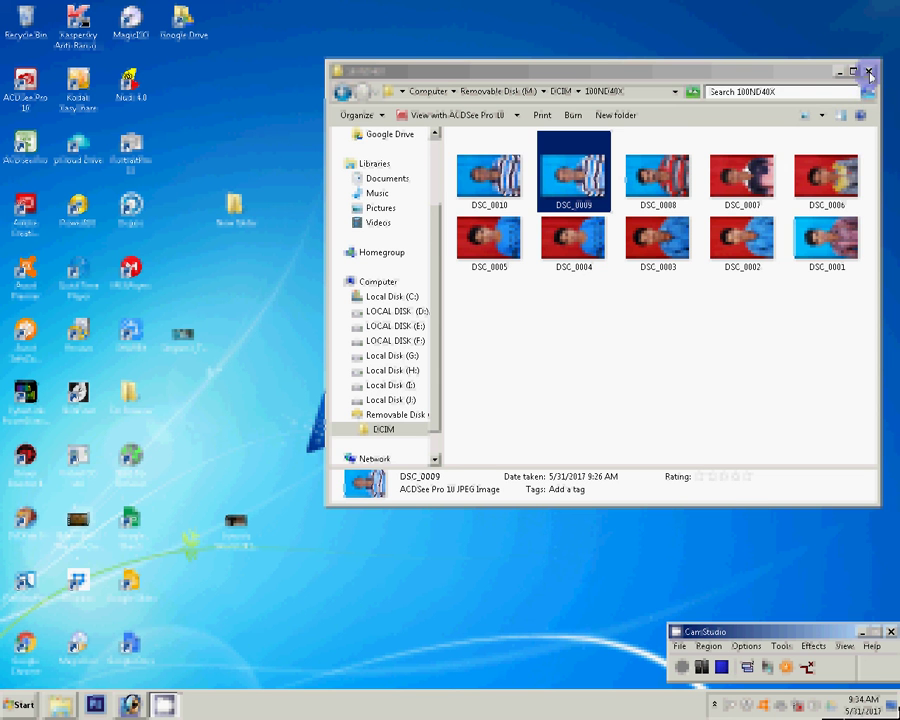
Close the camera's 100ND40X photo folder and bring up the Start menu
{"action": "left_click", "coordinate": [869, 74]}
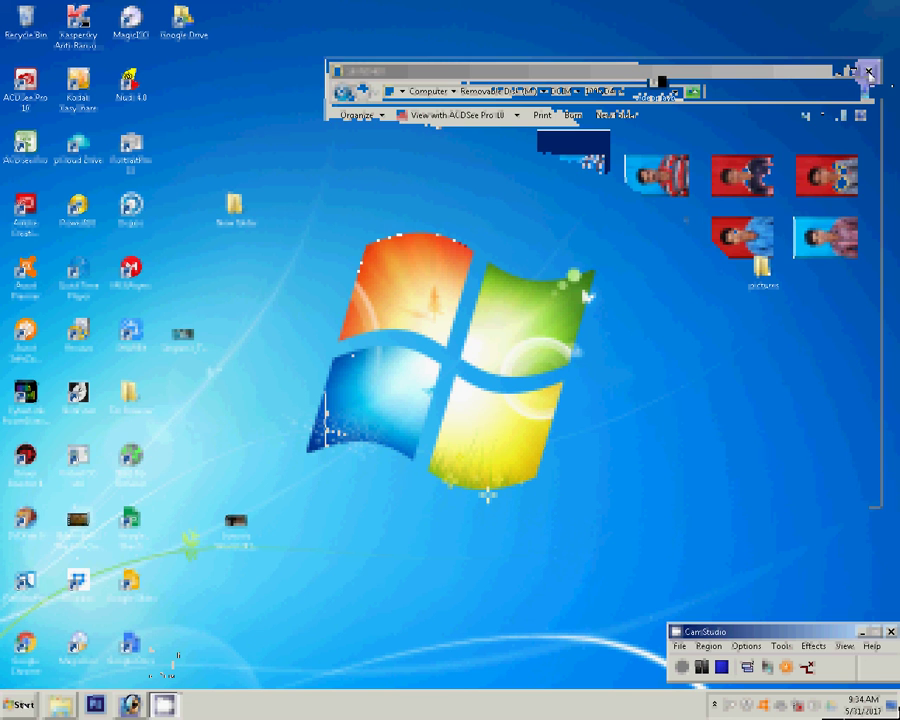
{"action": "left_click", "coordinate": [22, 703]}
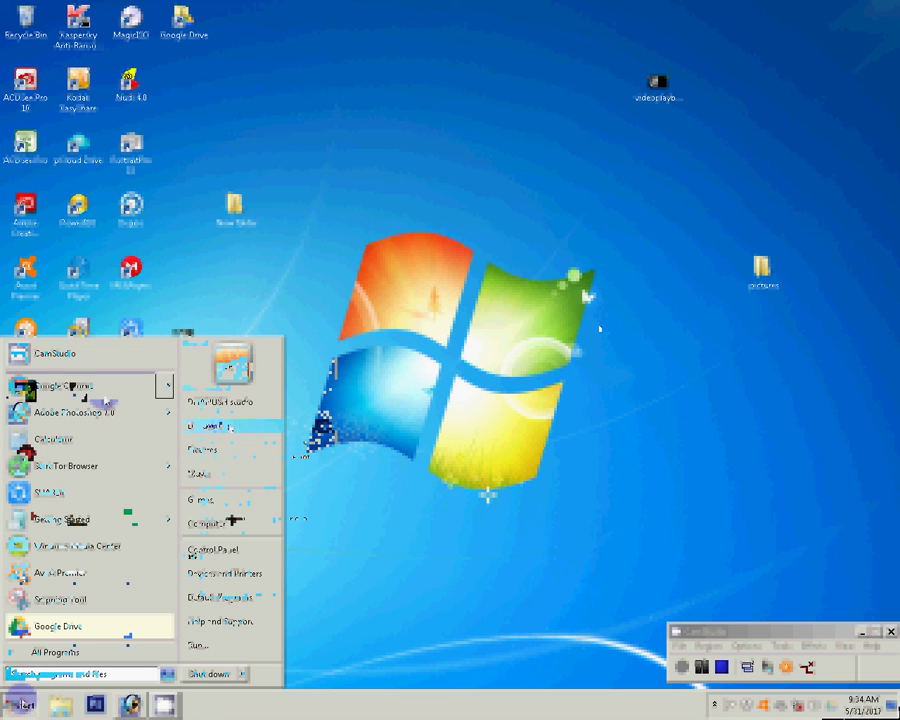
Launch Google Chrome from the Start menu
{"action": "left_click", "coordinate": [600, 328]}
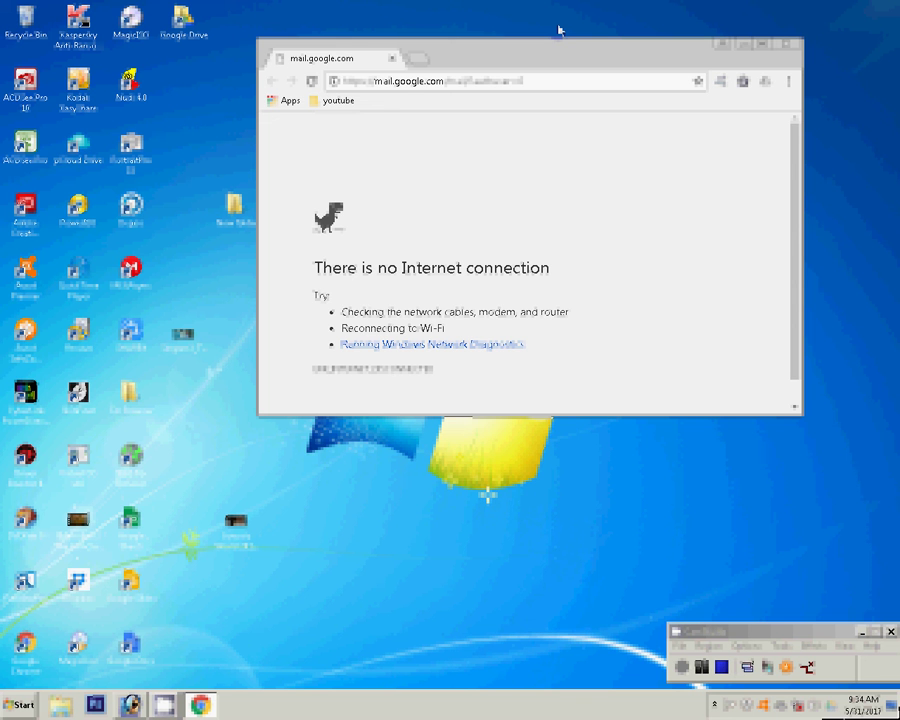
Leave the Gmail error page for a fresh New Tab page with Google search
{"action": "left_click", "coordinate": [572, 70]}
{"action": "left_click", "coordinate": [477, 197]}
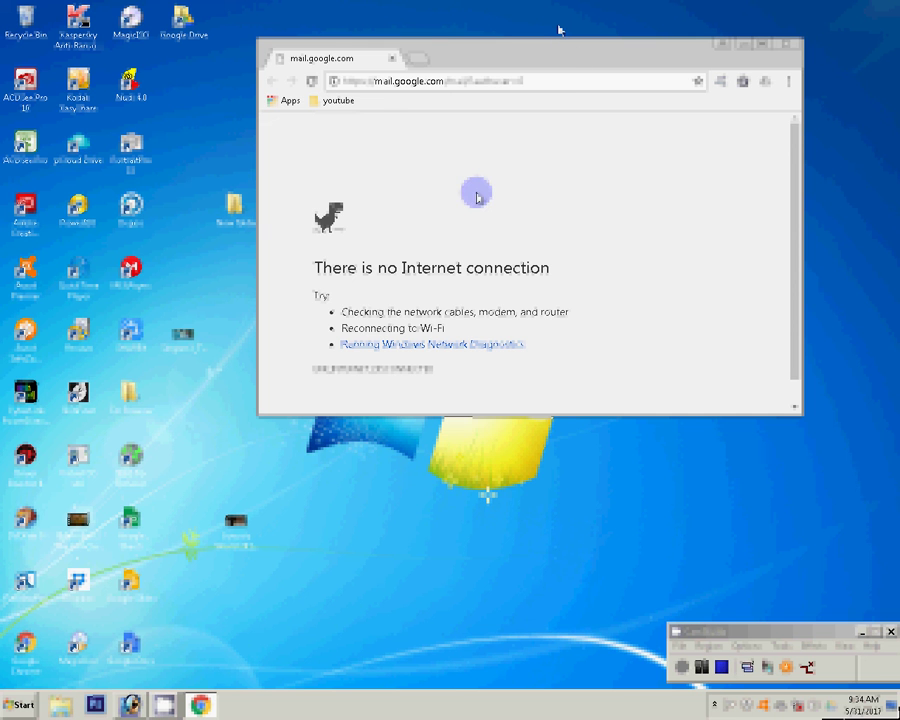
{"action": "left_click", "coordinate": [420, 62]}
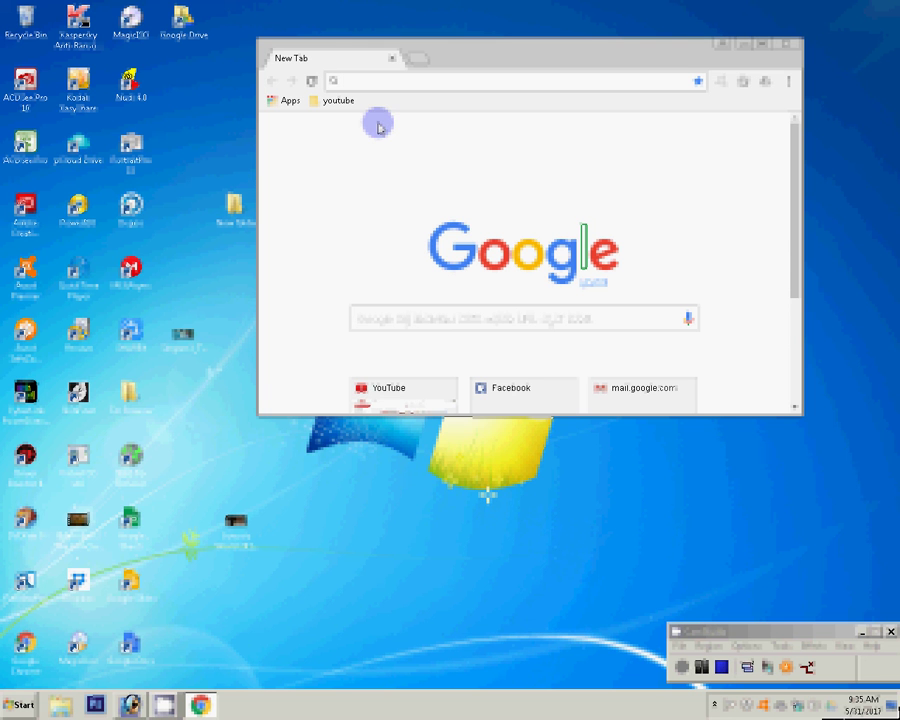
Maximize the Chrome window, then close the browser
{"action": "left_click", "coordinate": [760, 46]}
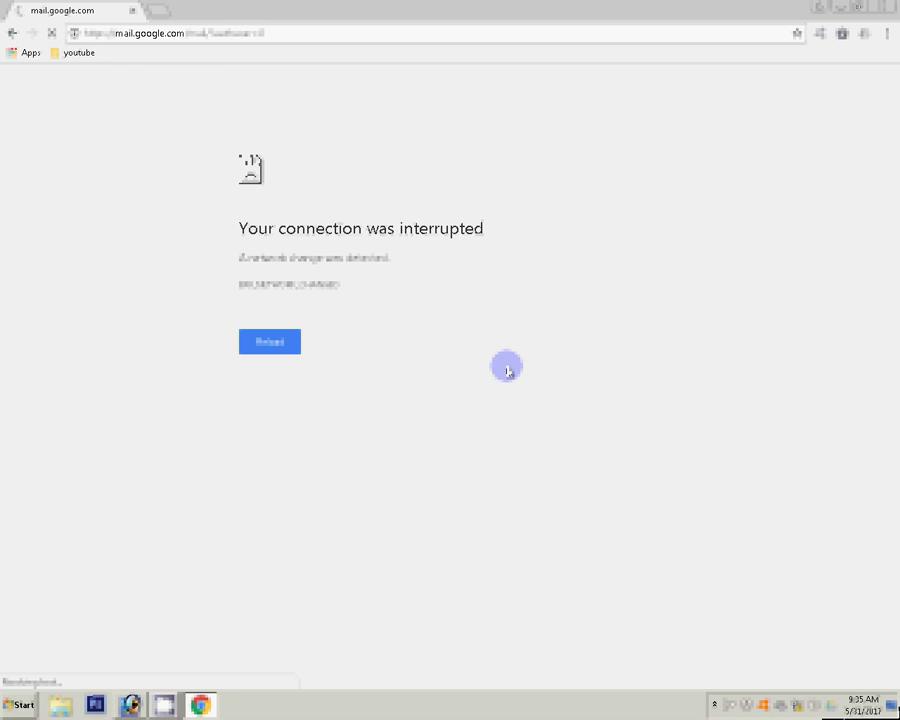
{"action": "left_click", "coordinate": [881, 7]}
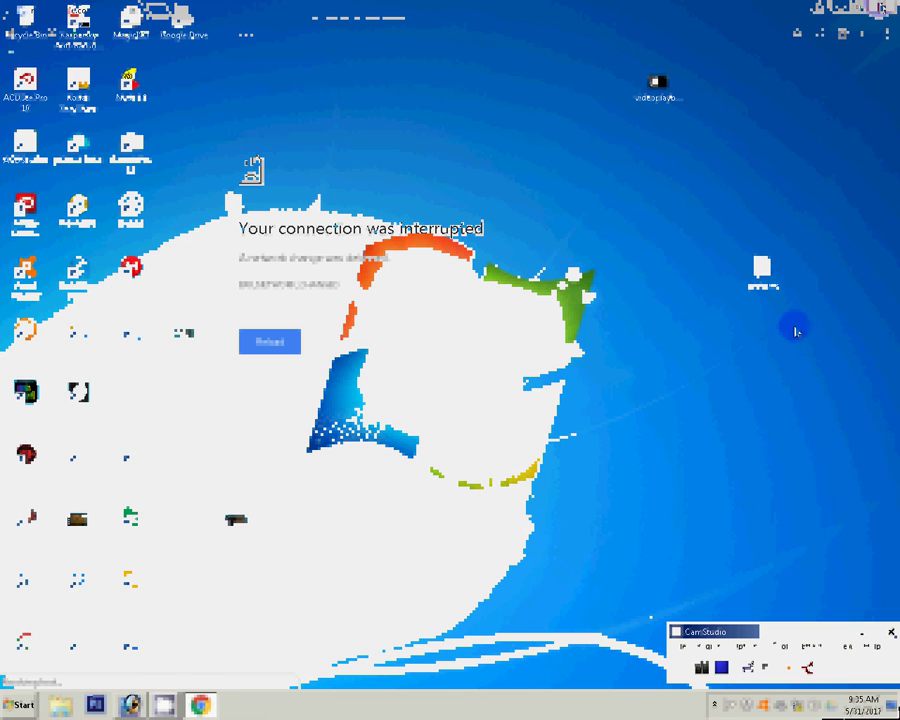